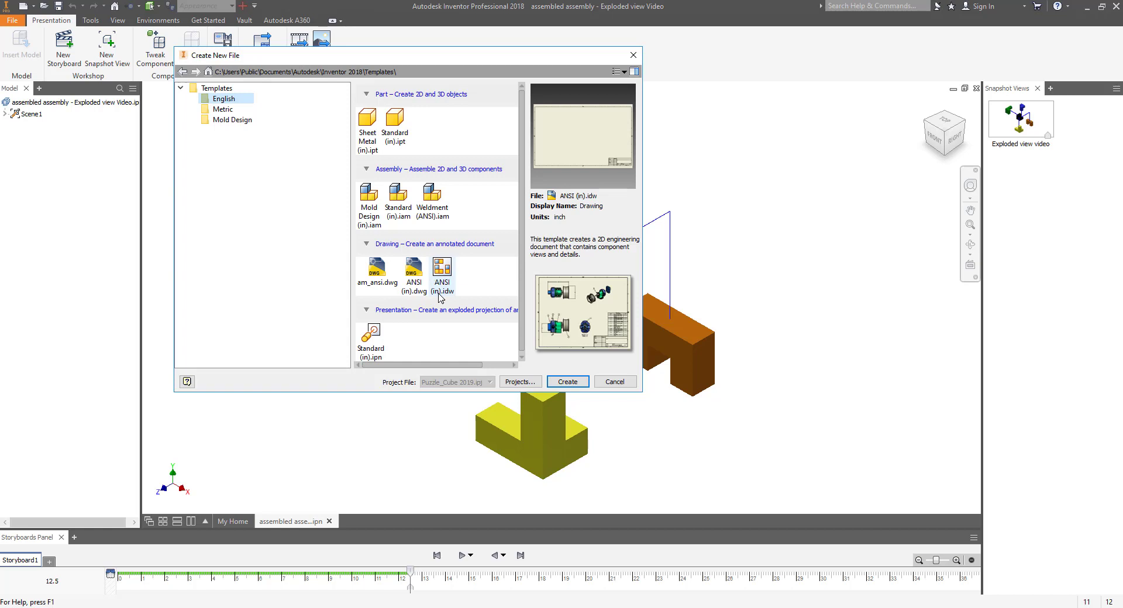
Step: Create a new drawing from the ANSI (in).idw template
left_click(441, 292)
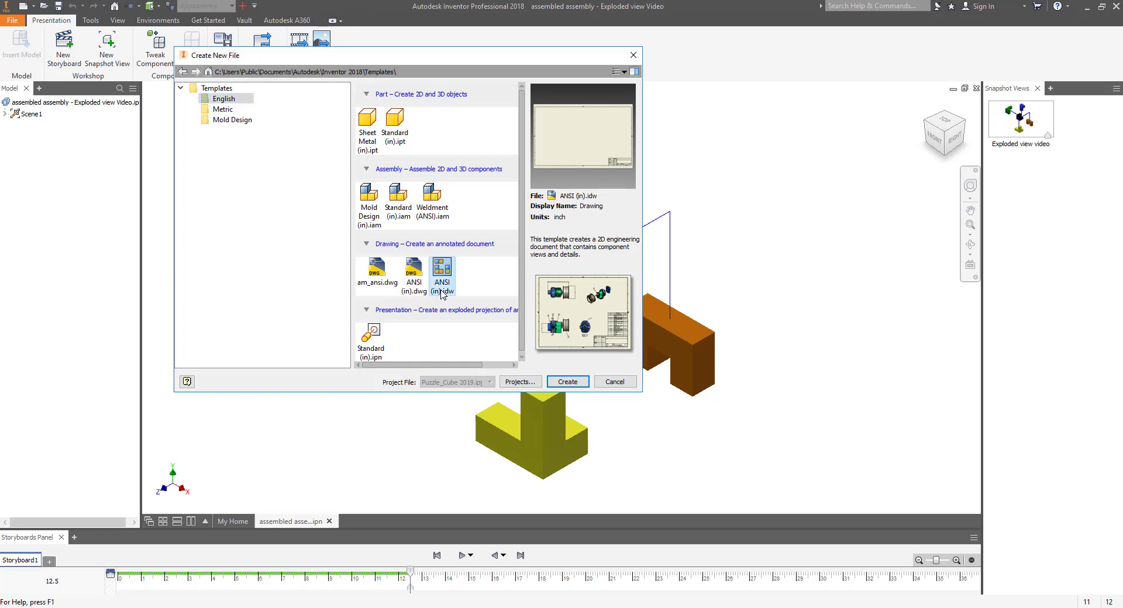
left_click(569, 384)
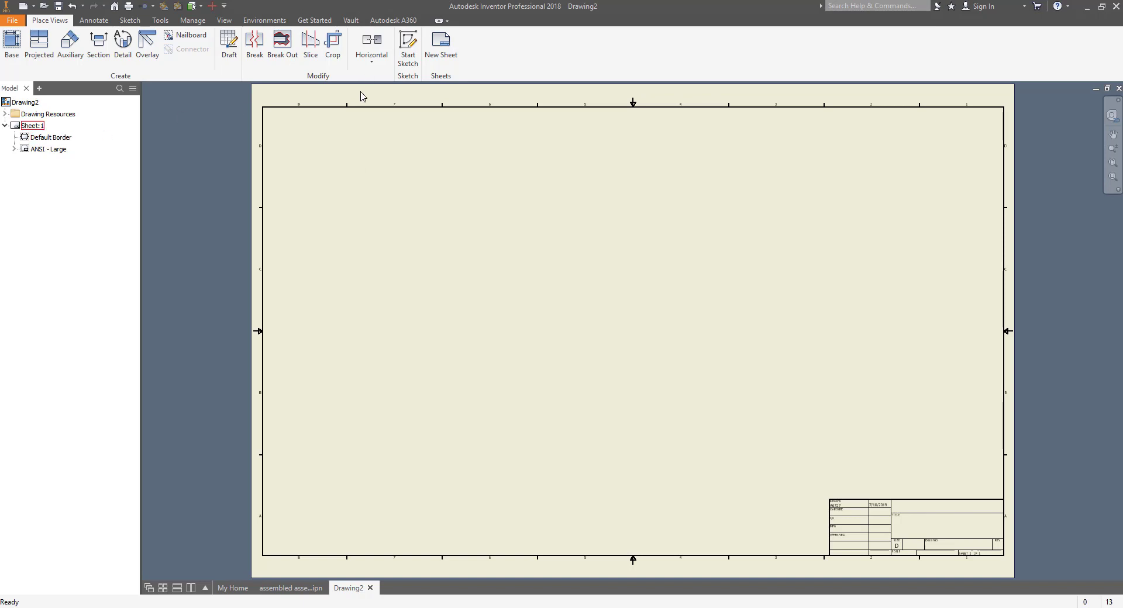
Step: Delete the Default Border from Sheet:1
left_click(36, 140)
left_click(59, 150, "ctrl")
left_click(58, 137)
right_click(57, 138)
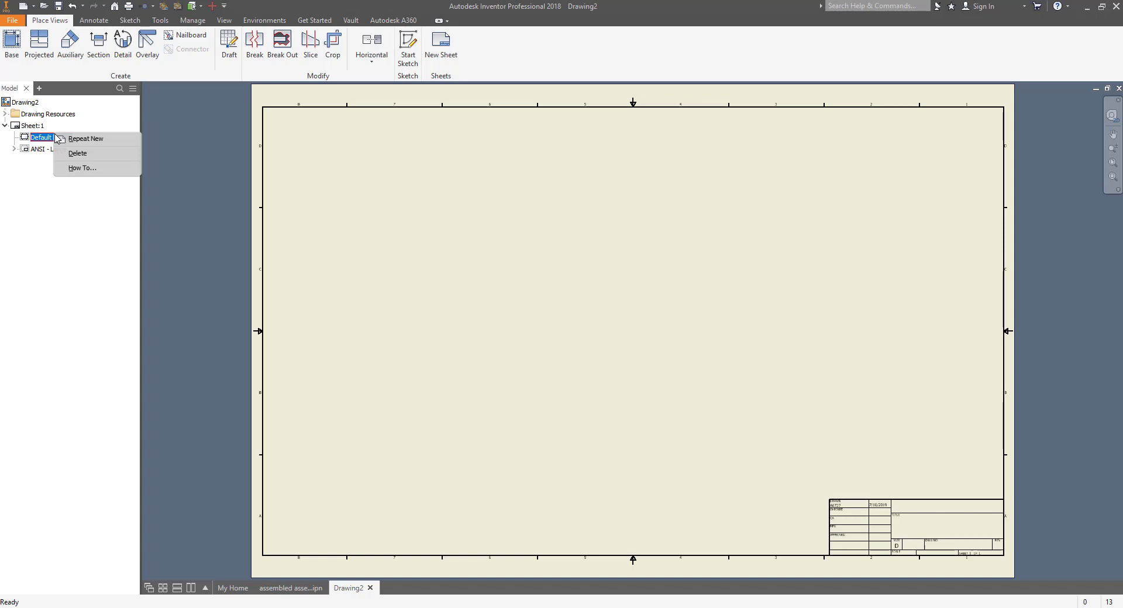
left_click(89, 153)
Step: Delete the ANSI - Large title block from Sheet:1
left_click(41, 140)
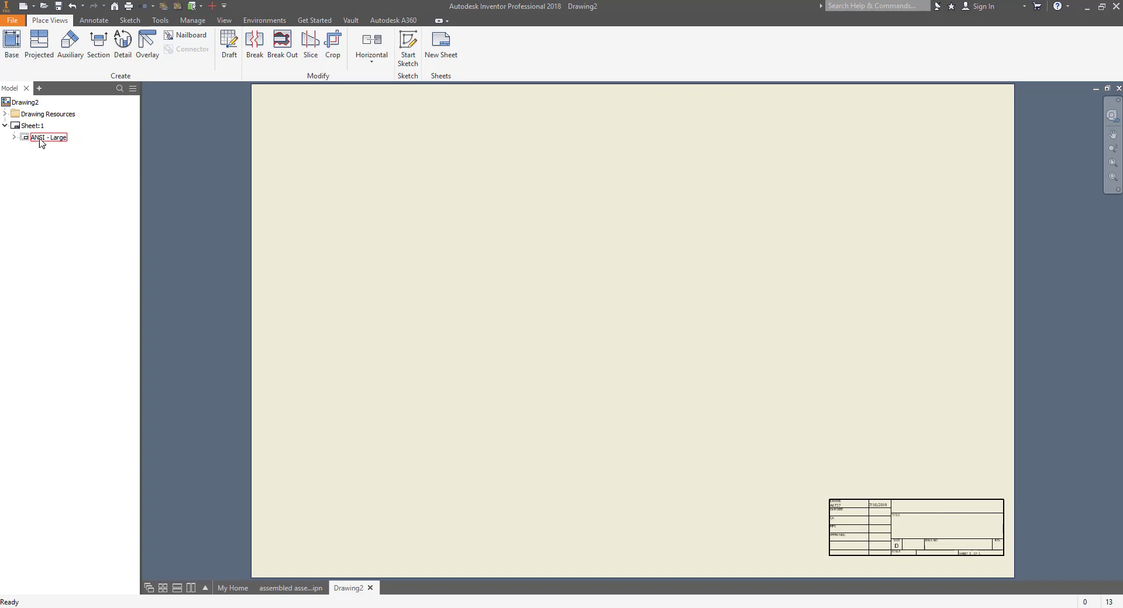
right_click(42, 140)
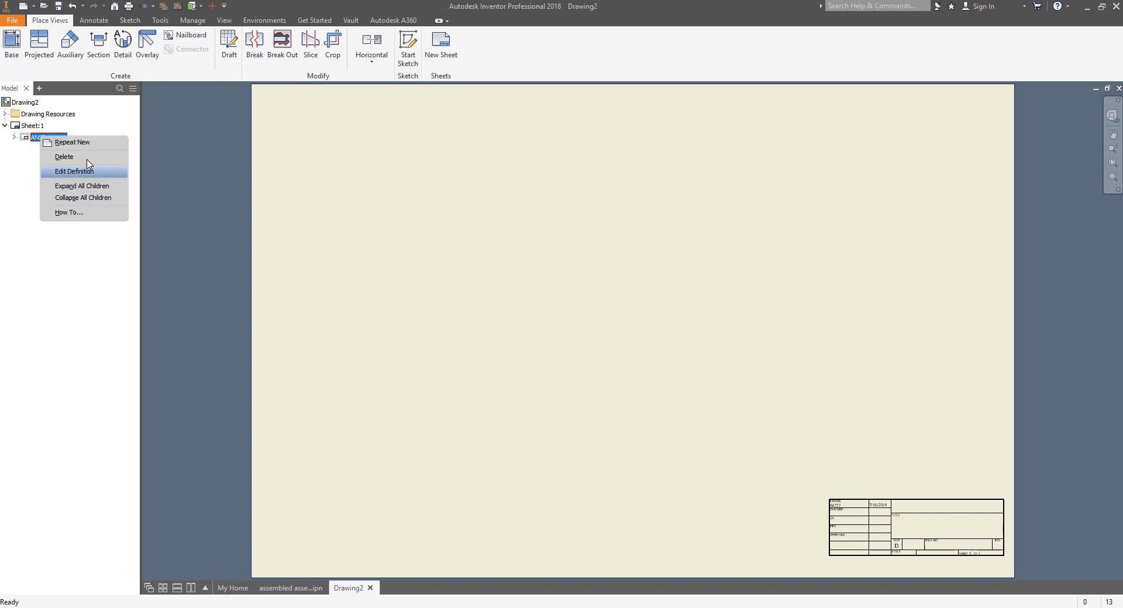
left_click(88, 154)
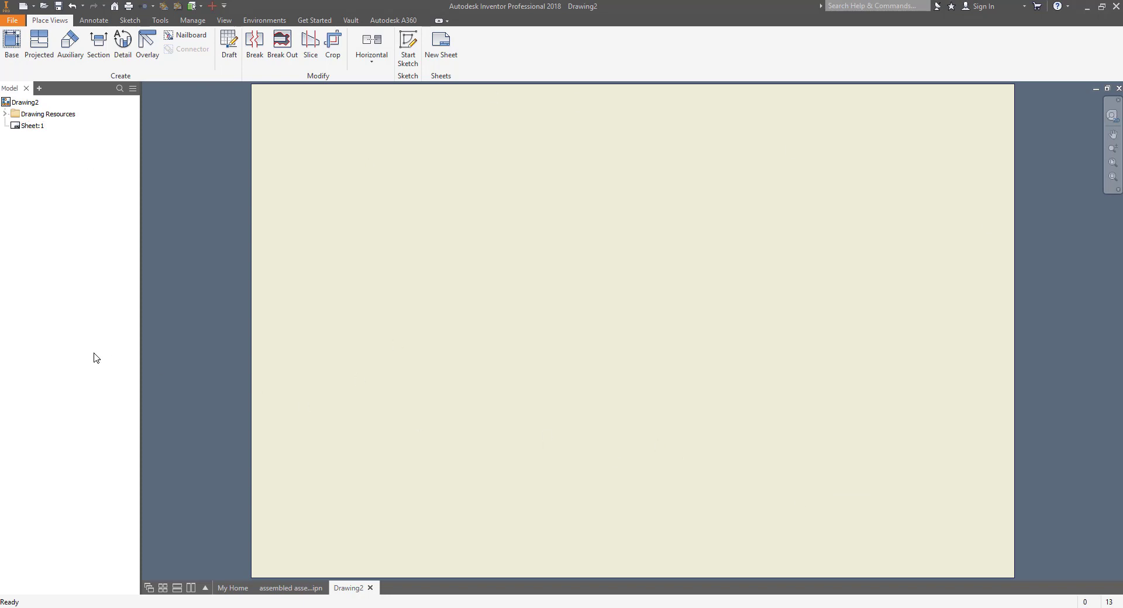
Step: Change Sheet:1 to size A, 8.500 × 11.000 in landscape, via Edit Sheet
right_click(20, 127)
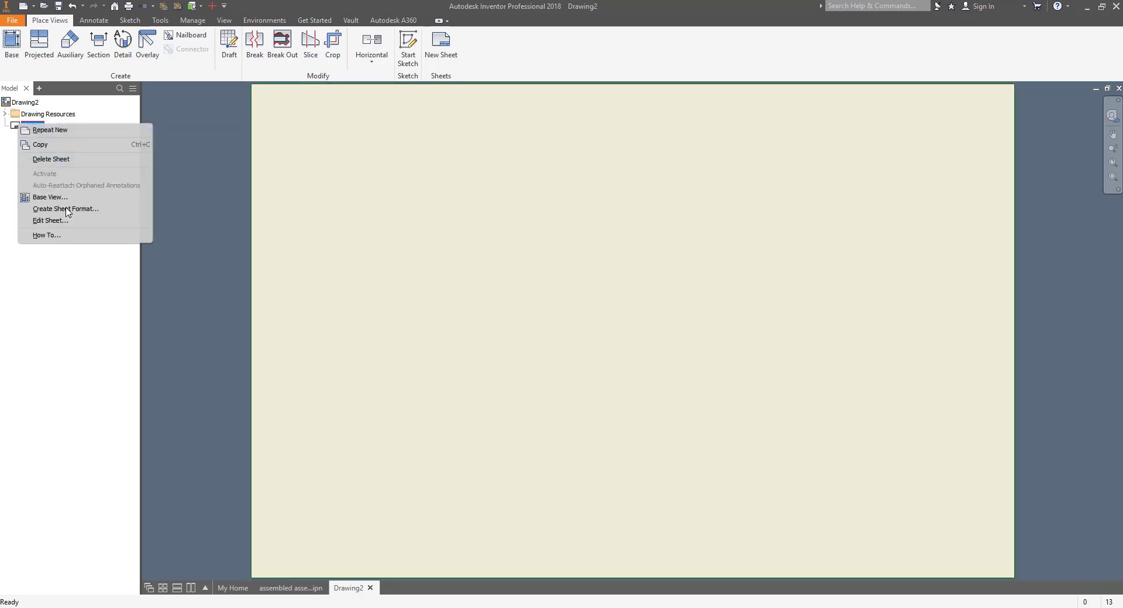
left_click(50, 220)
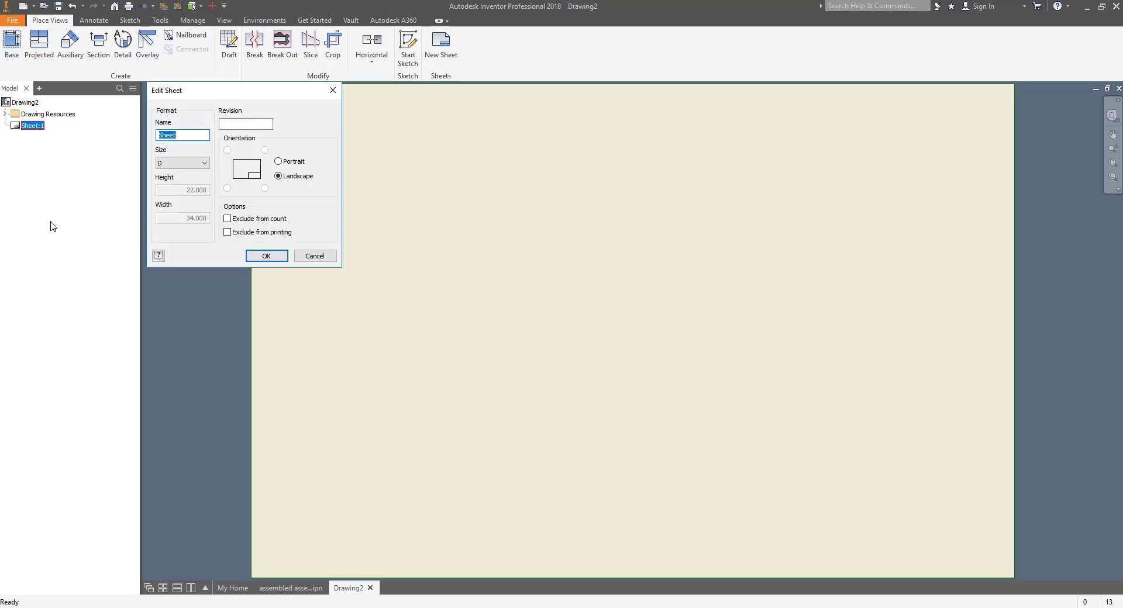
left_click(178, 167)
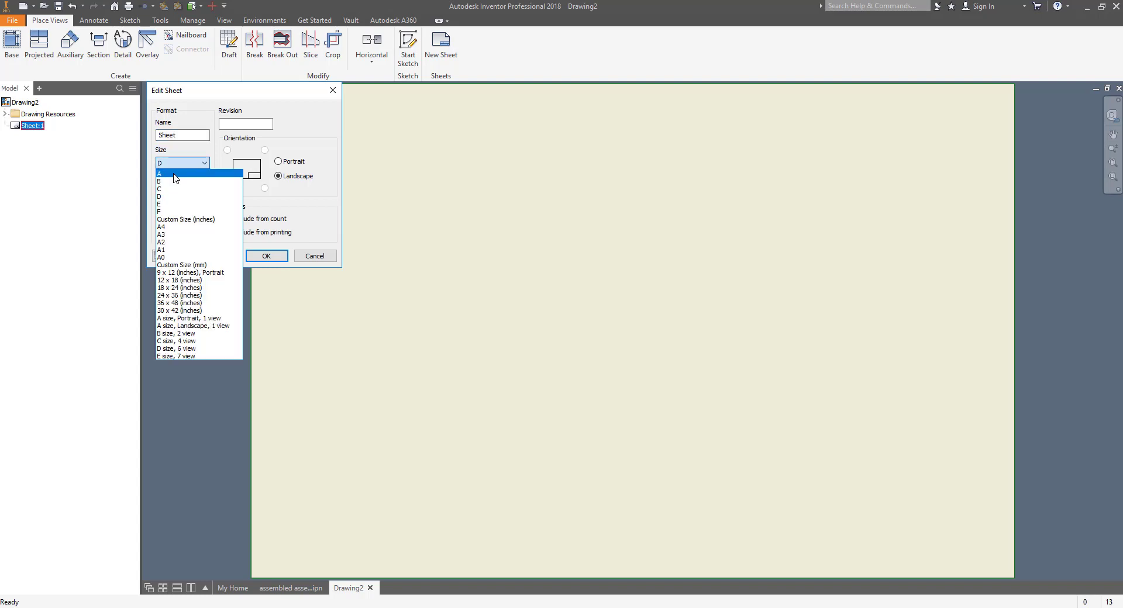
left_click(175, 175)
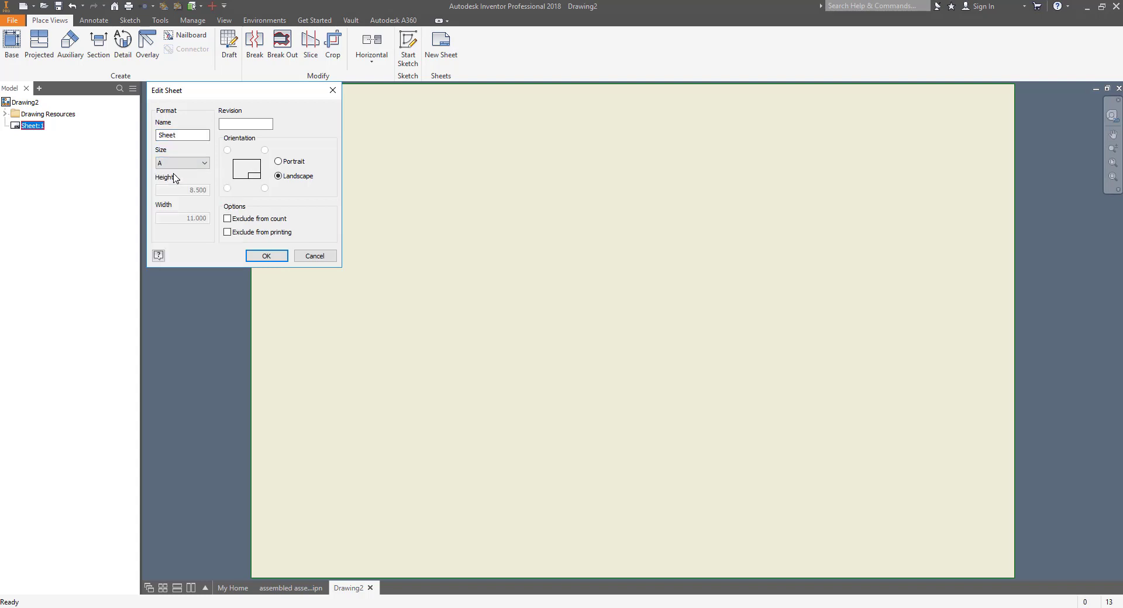
left_click(263, 255)
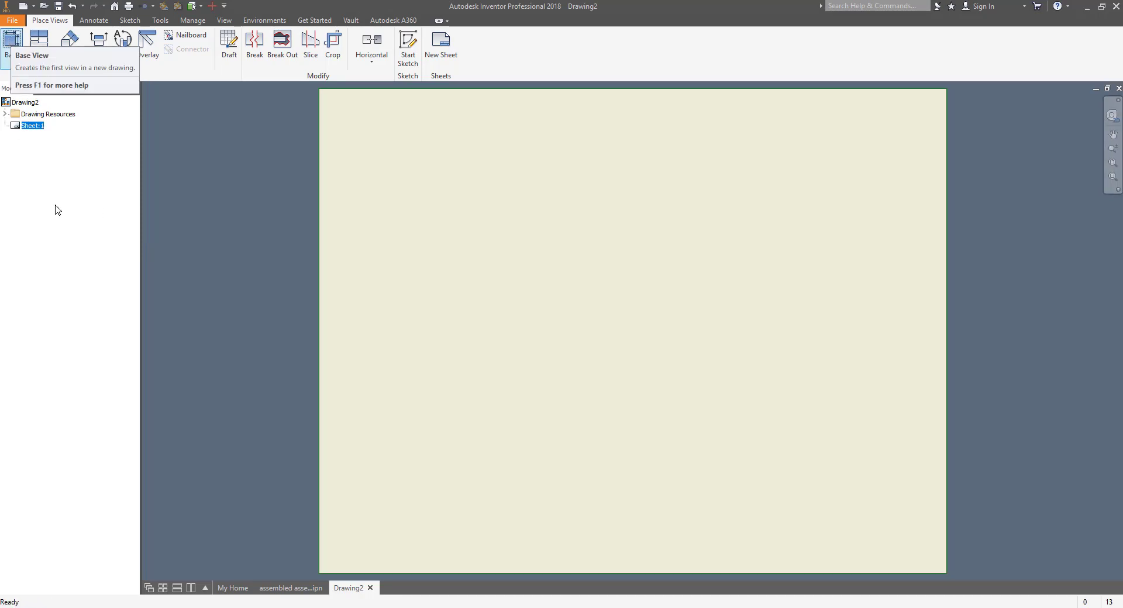
Step: Start a base view and load the black part from the Puzzle Cube folder
left_click(9, 47)
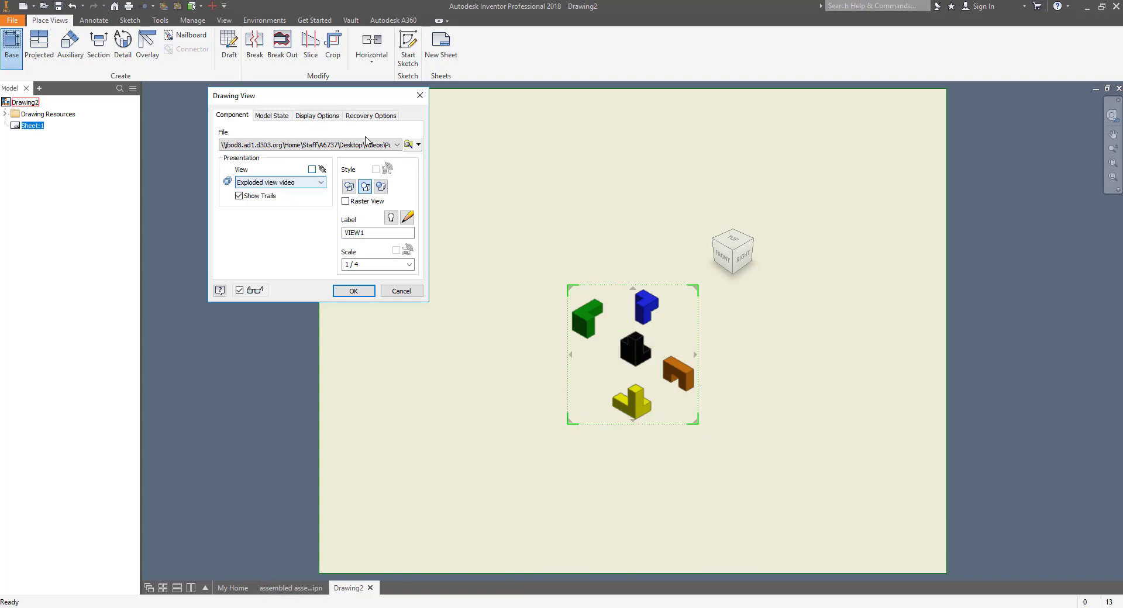
left_click(407, 145)
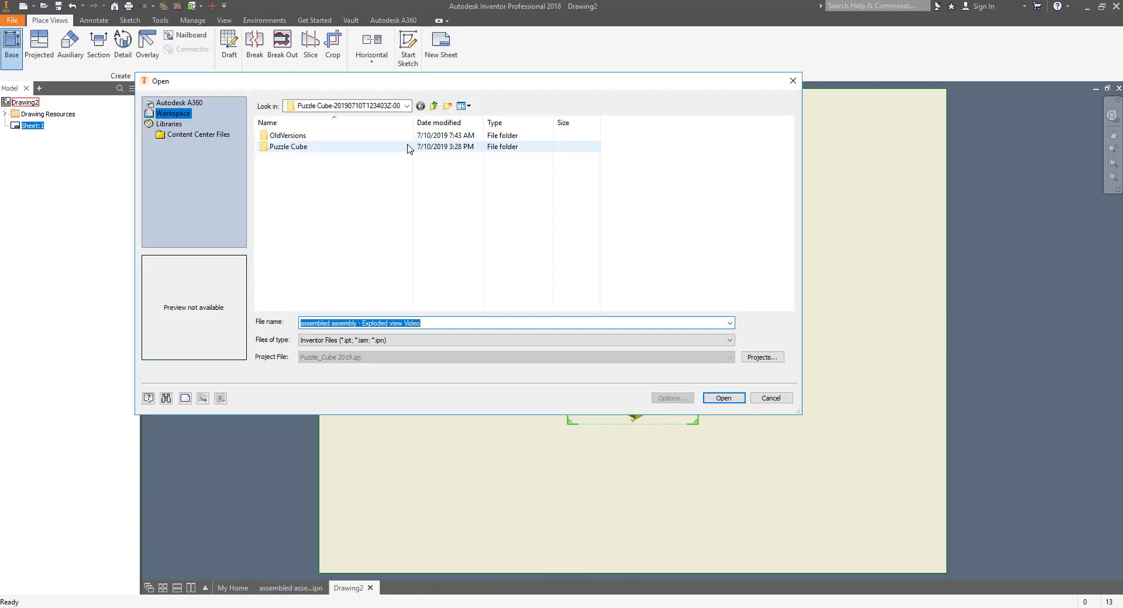
double_click(313, 146)
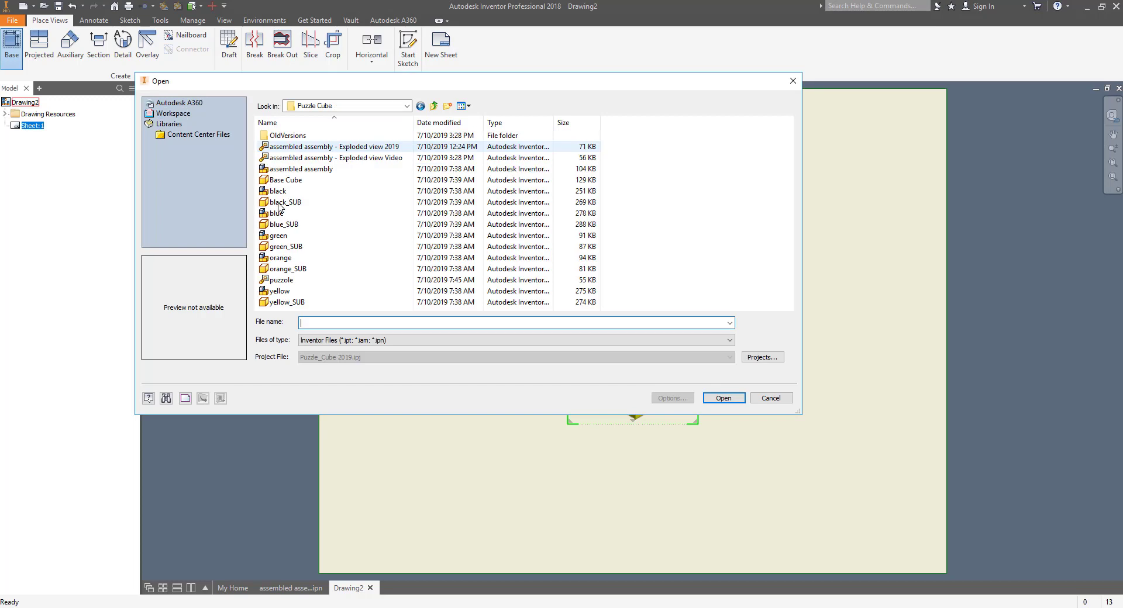
left_click(284, 191)
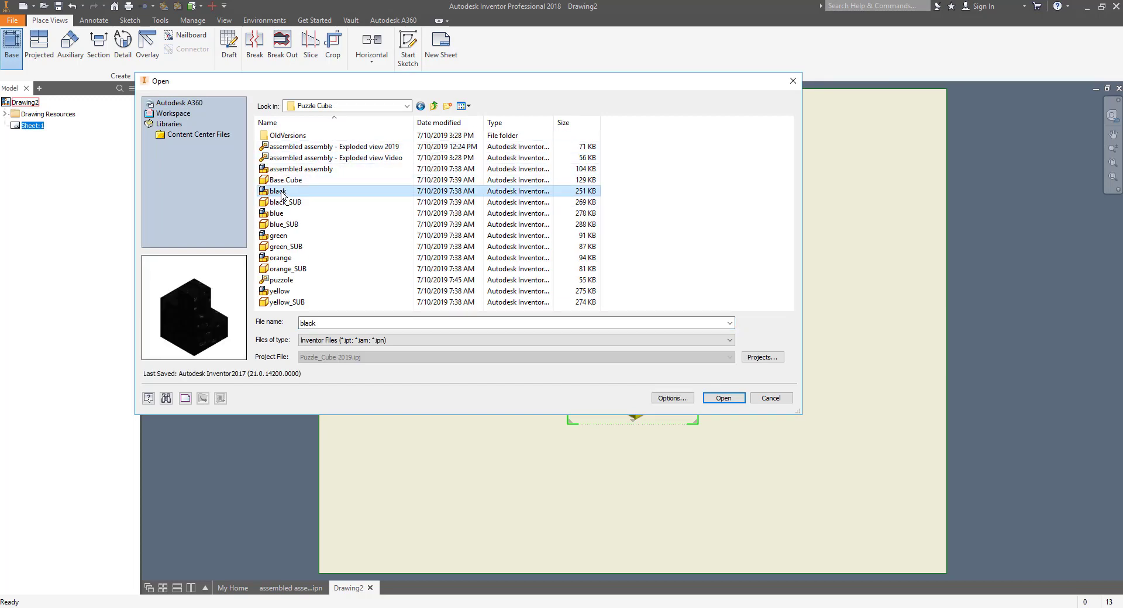
double_click(281, 193)
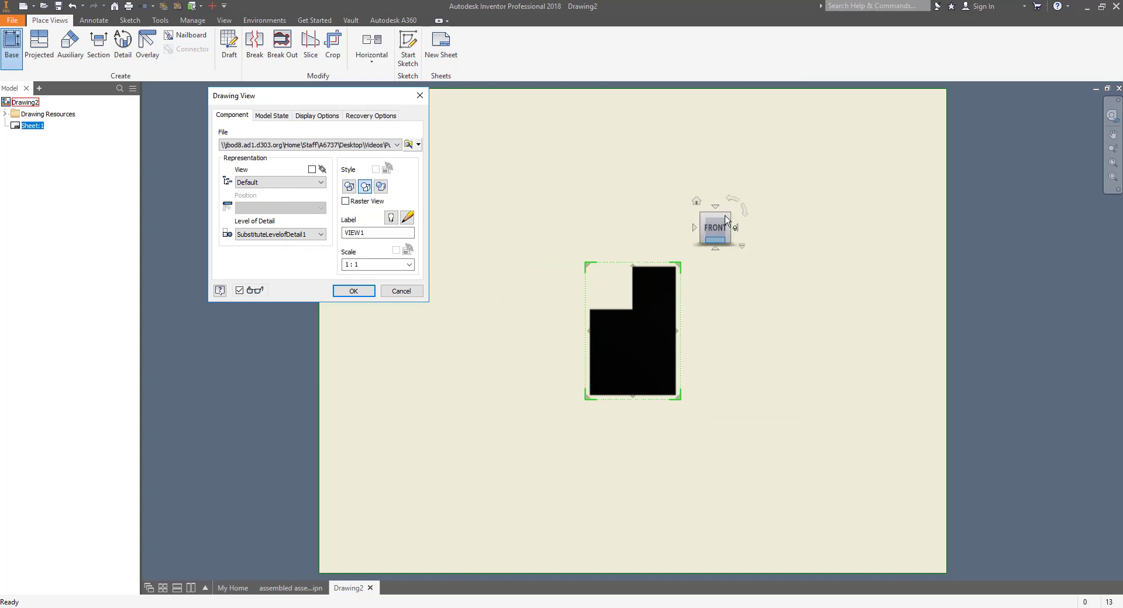
Step: Place the black front view at lower left with top, right side and isometric projections
left_click_drag(649, 339, 444, 461)
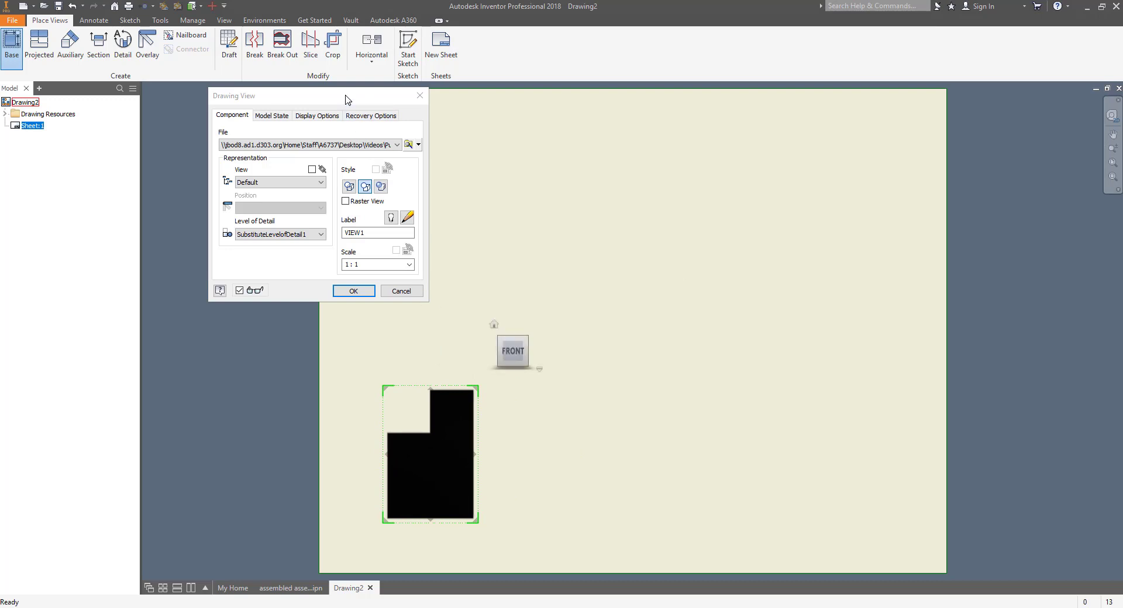
mouse_move(358, 98)
left_mouse_down()
mouse_move(217, 107)
mouse_move(236, 106)
left_mouse_up()
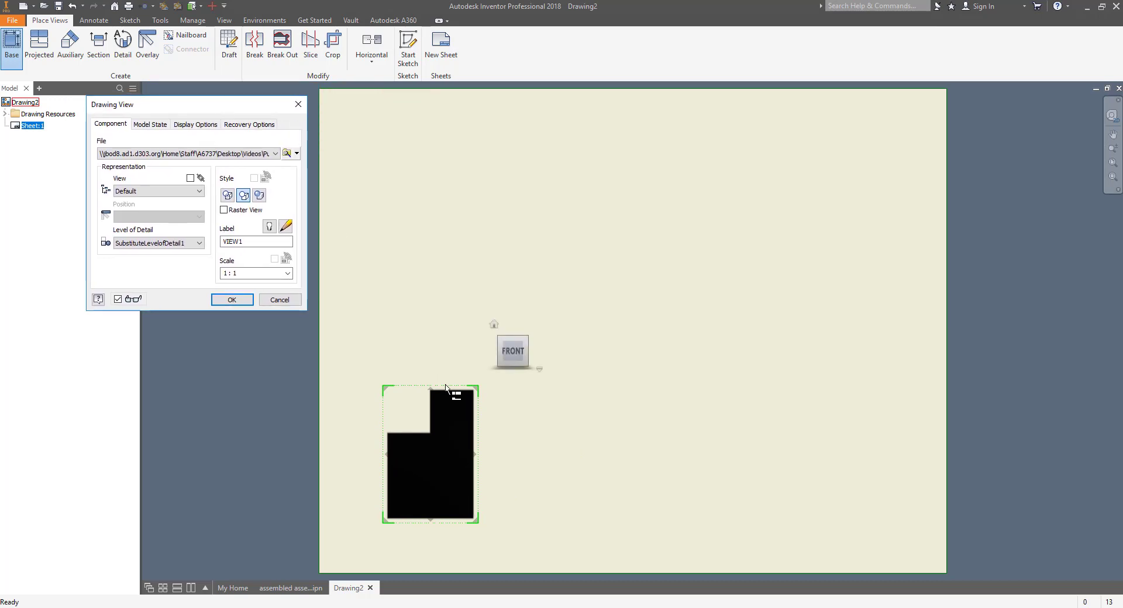
left_click(441, 215)
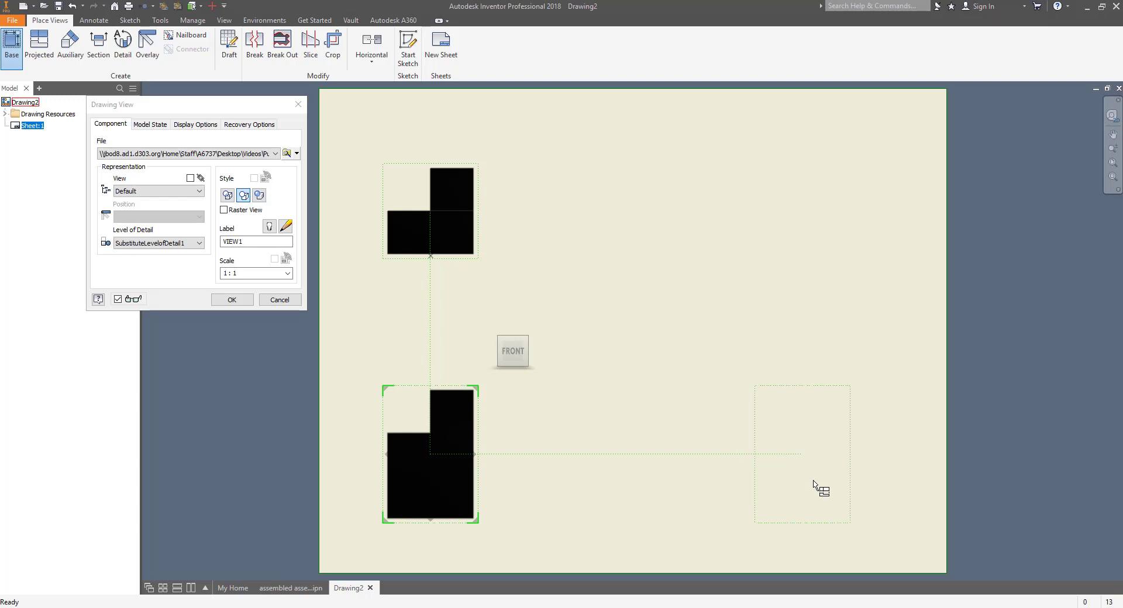
left_click(816, 486)
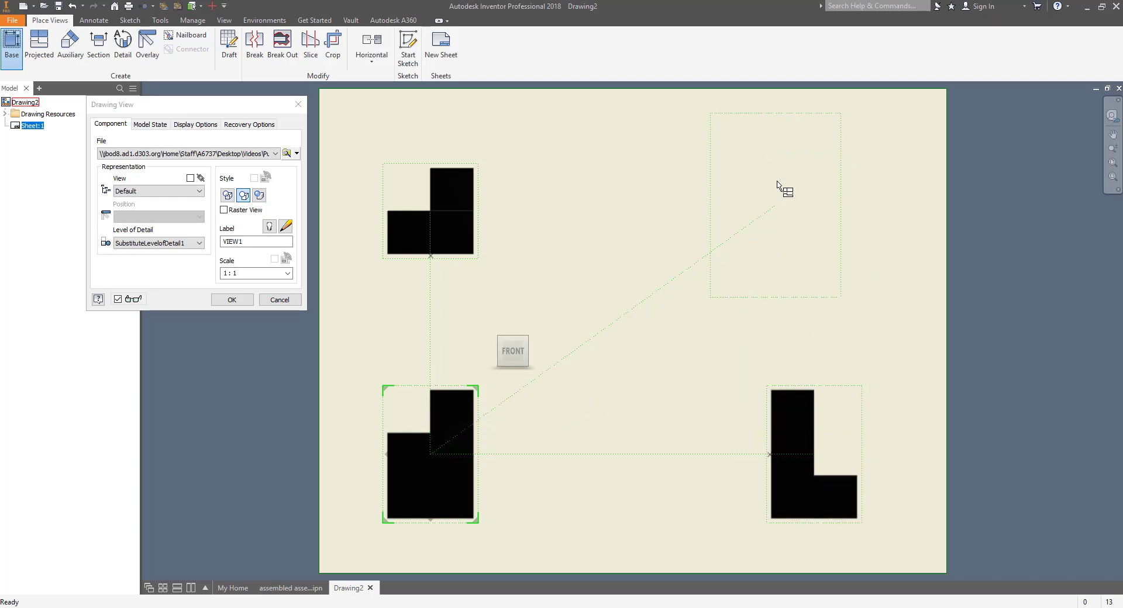
left_click(777, 206)
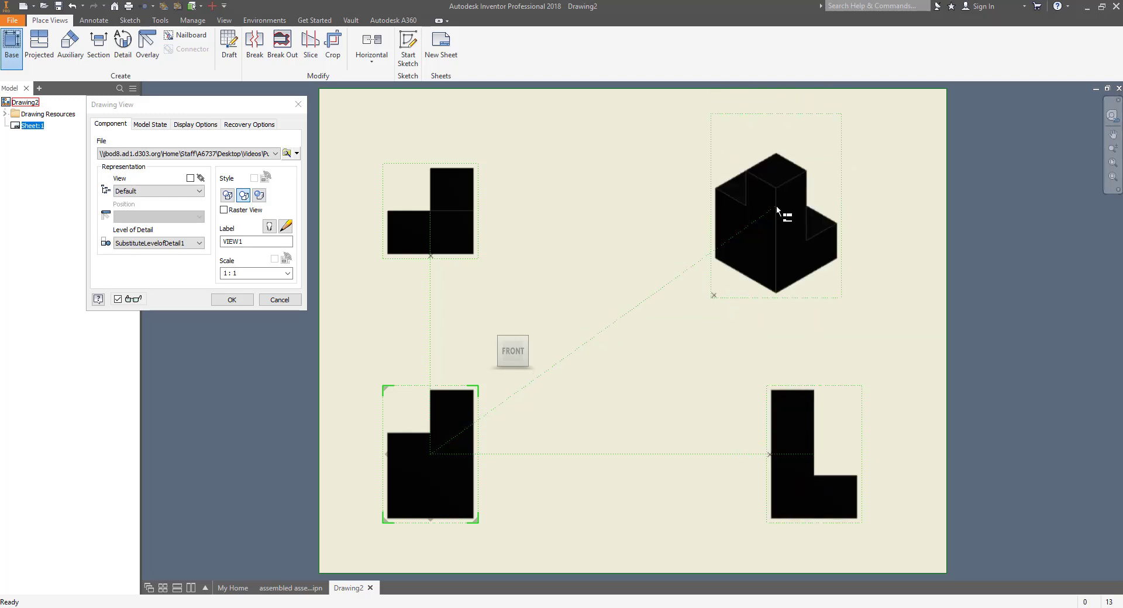
right_click(614, 267)
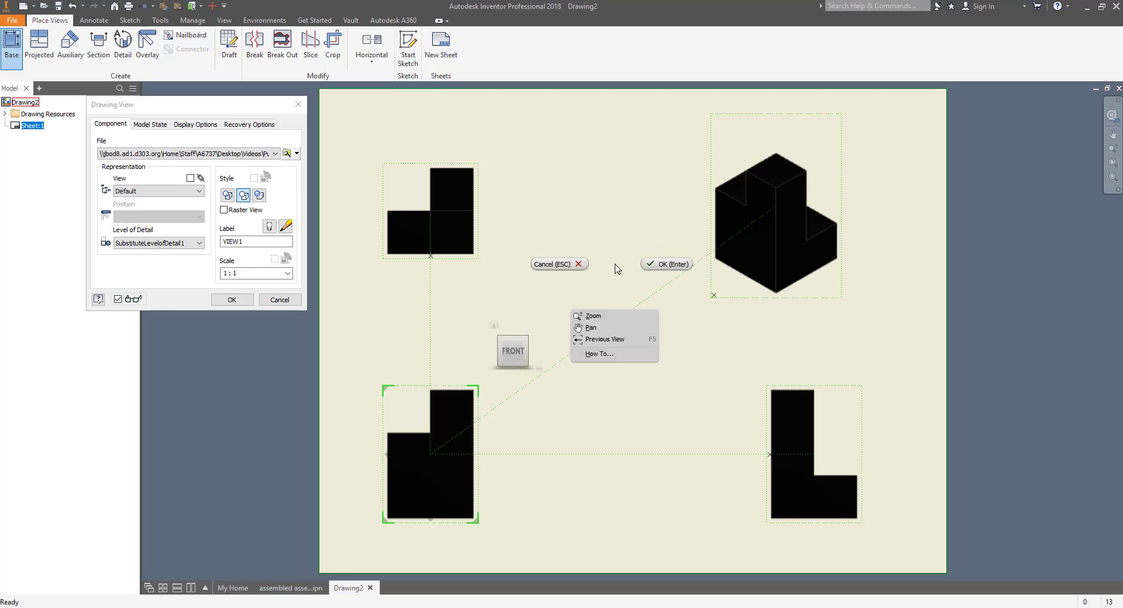
left_click(678, 269)
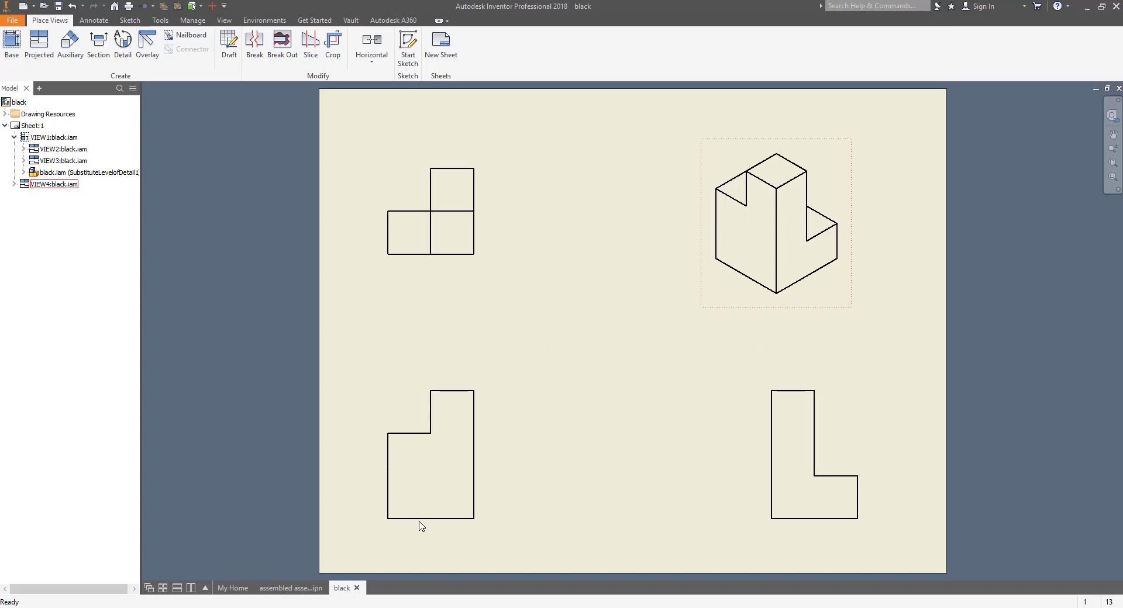
Step: Set the black front view to Hidden Line style
double_click(444, 467)
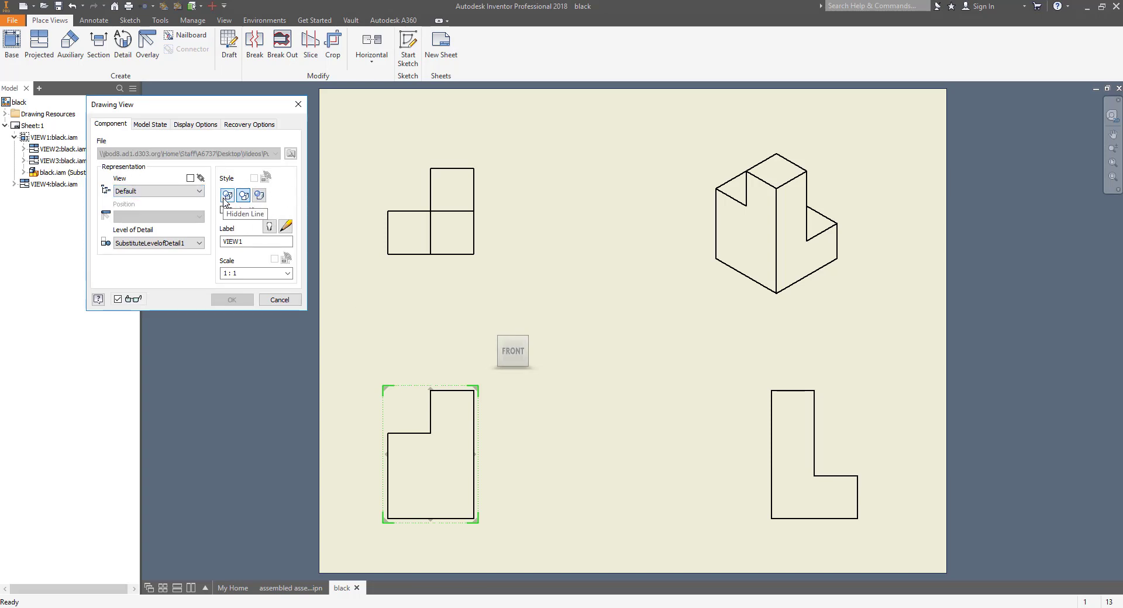
left_click(227, 196)
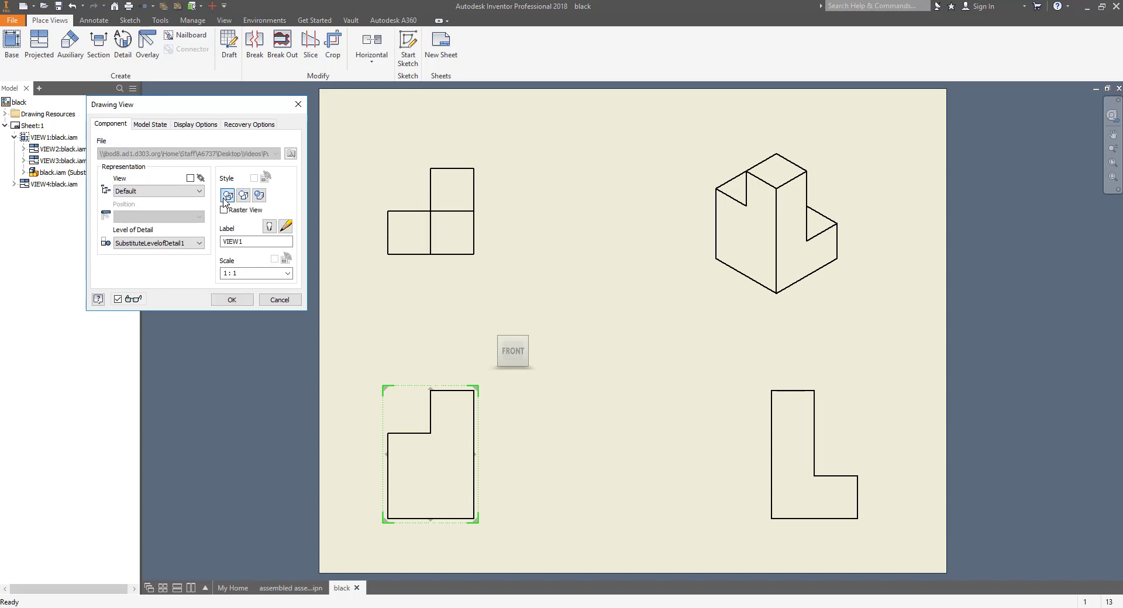
left_click(231, 300)
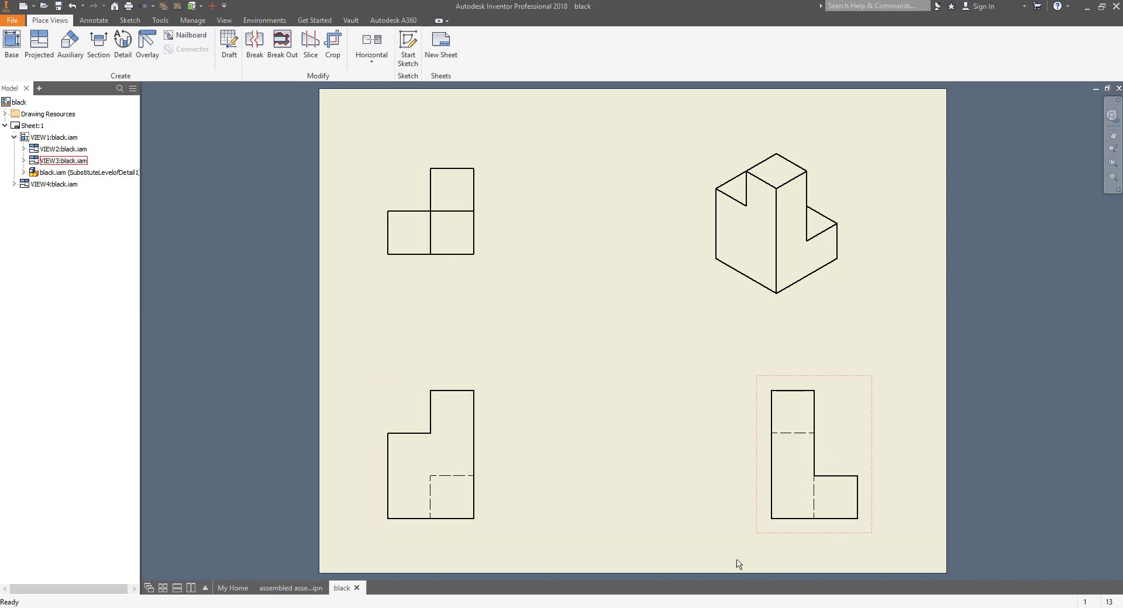
Step: Set the black isometric view to Shaded style
double_click(761, 203)
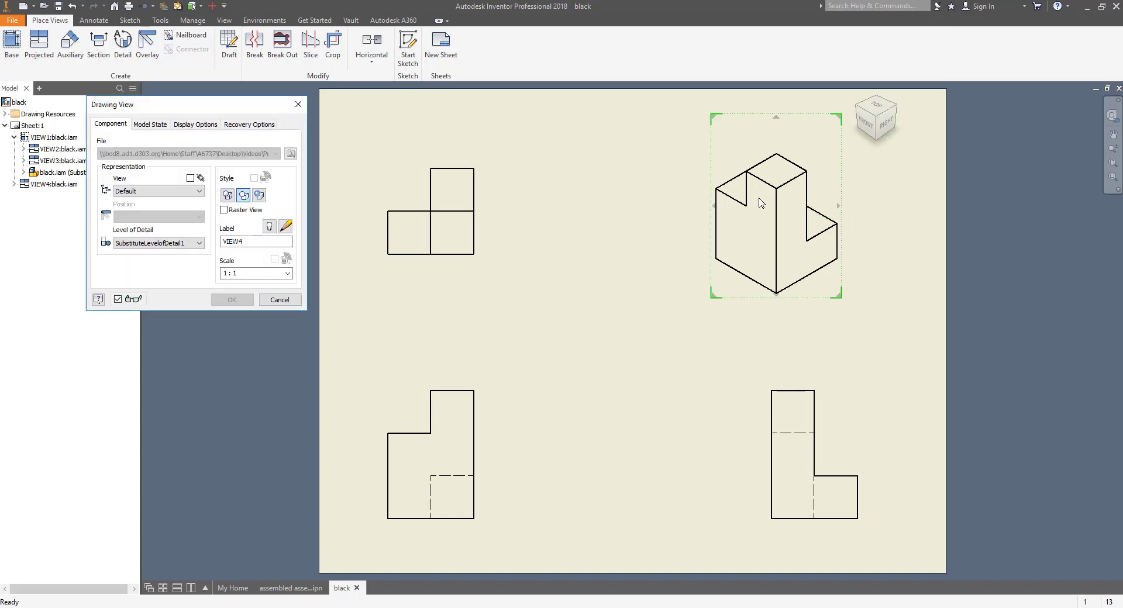
left_click(259, 196)
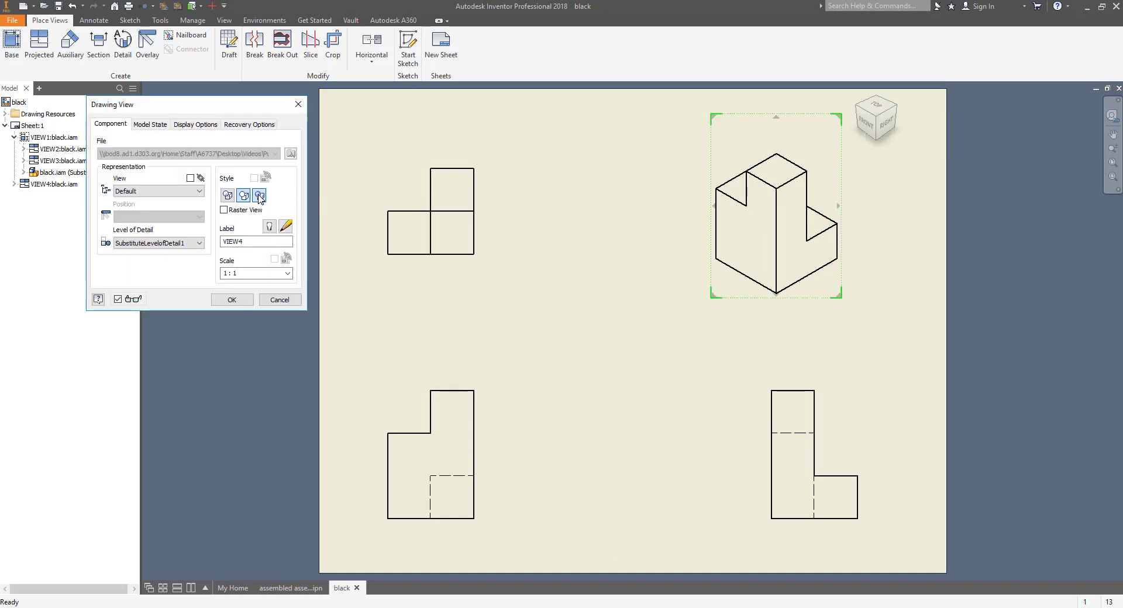
left_click(230, 301)
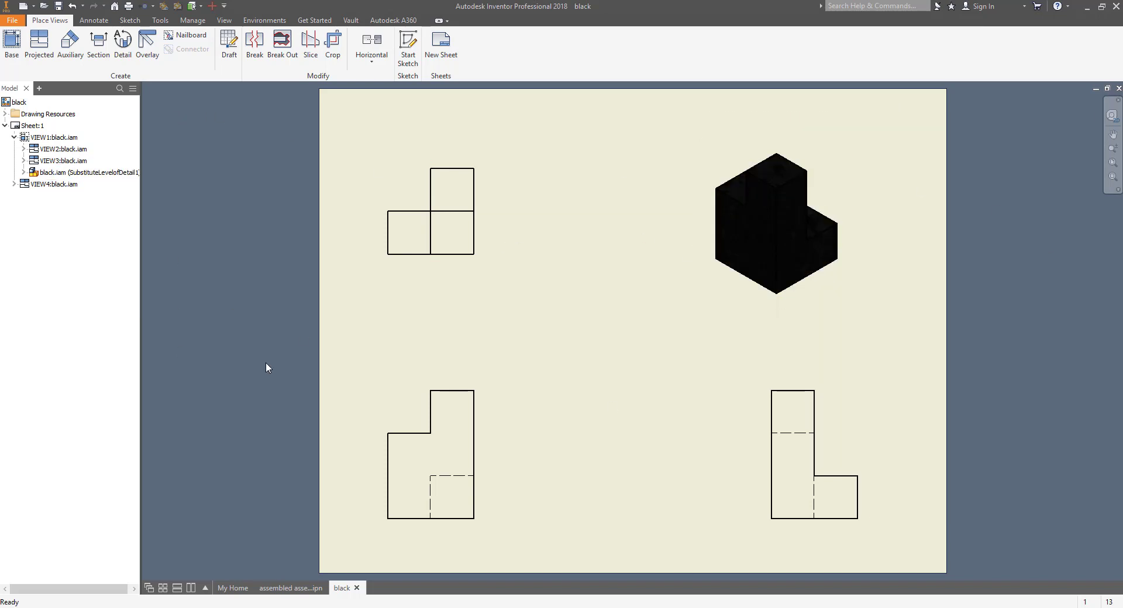
Step: Add a new sheet and start a base view of the blue assembly
left_click(445, 47)
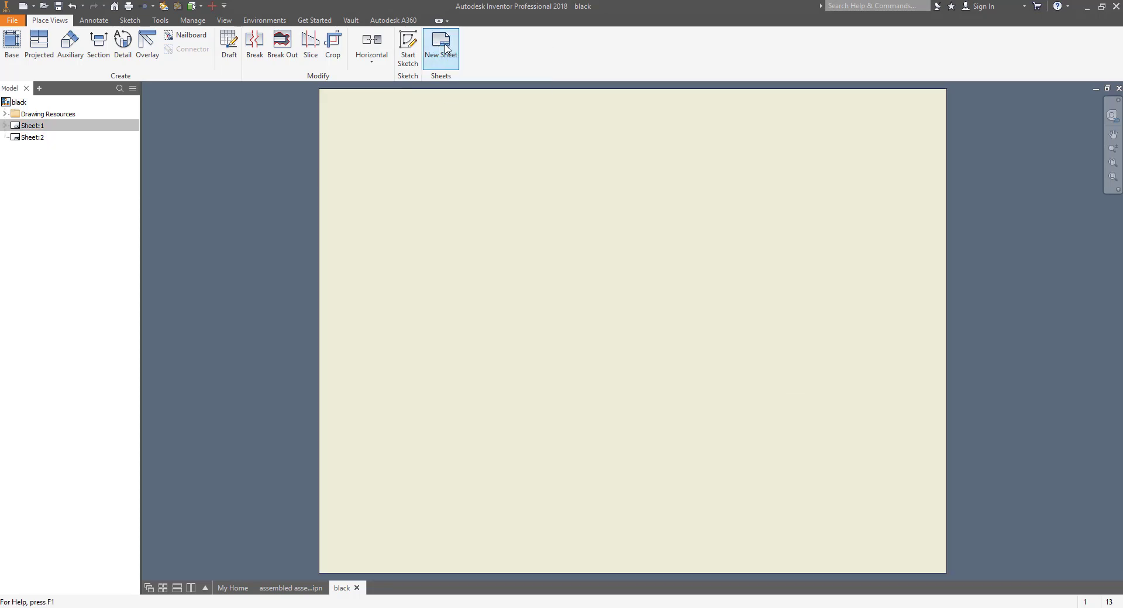
left_click(12, 43)
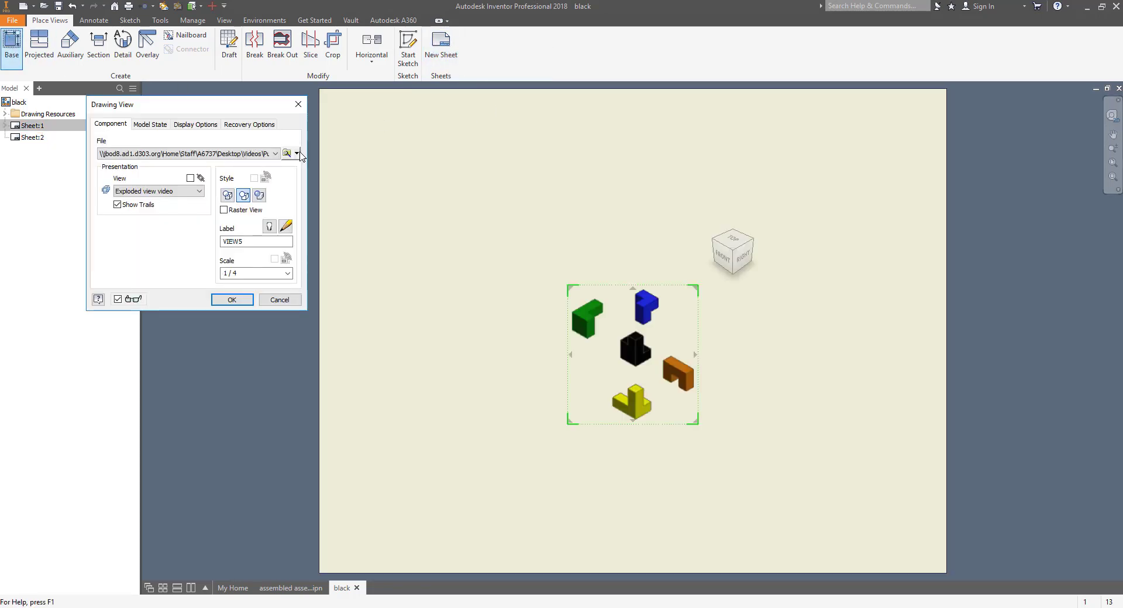
left_click(286, 154)
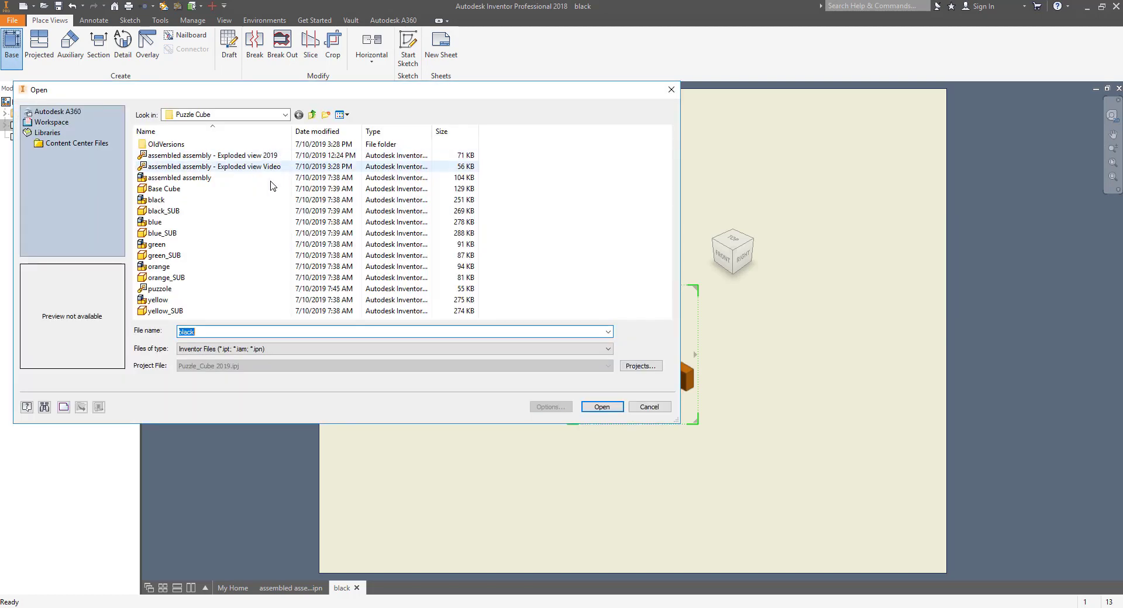
double_click(175, 223)
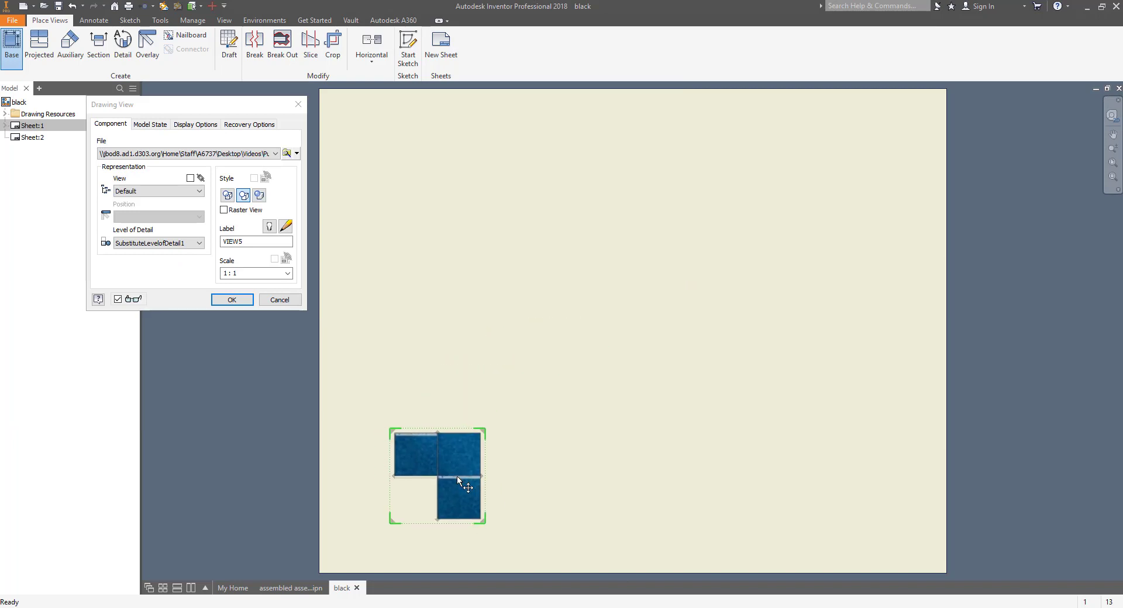
Step: Place blue front, top, side and isometric views in Hidden Line style
left_click(468, 472)
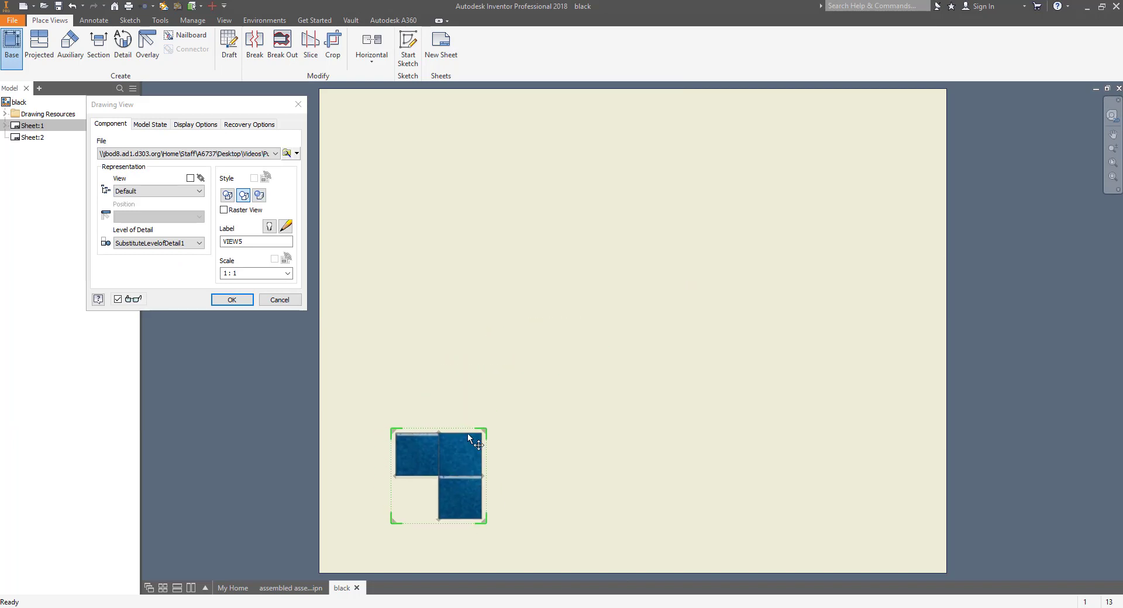
left_click(444, 200)
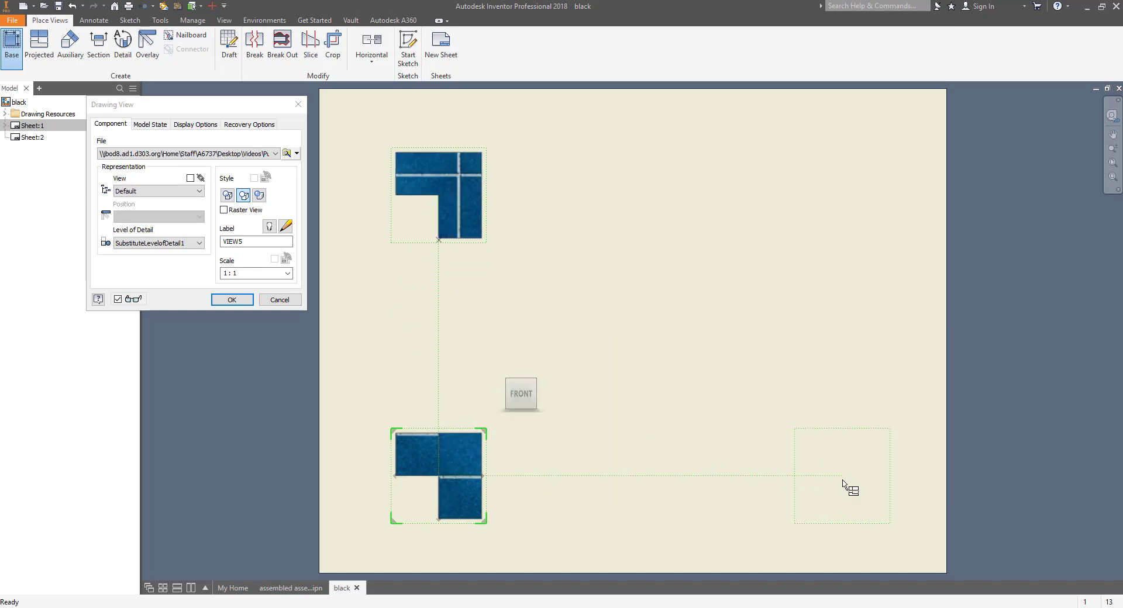
left_click(843, 481)
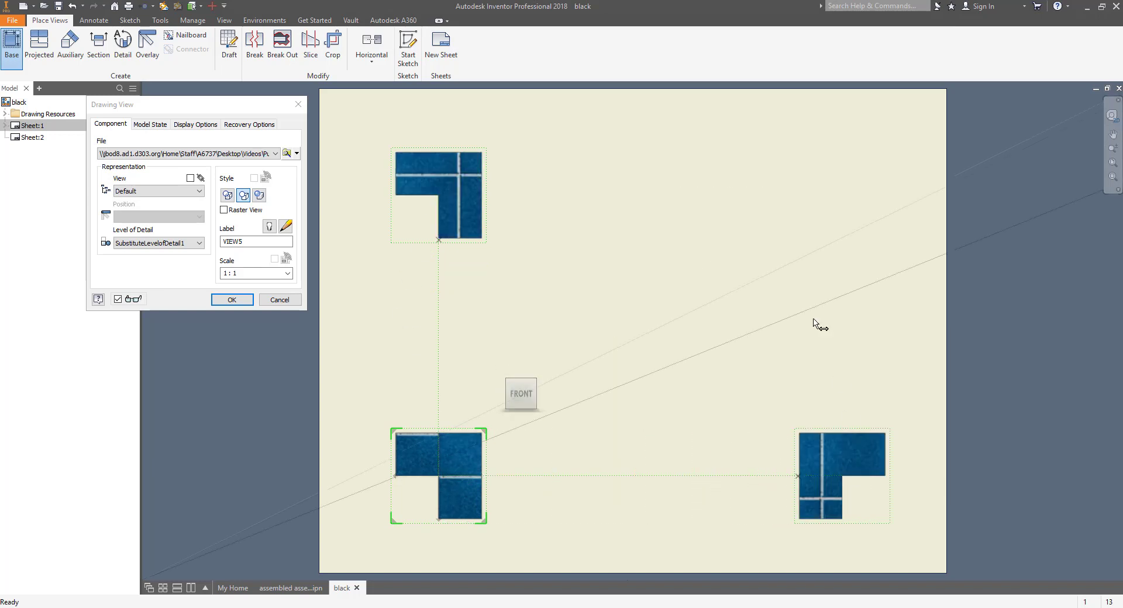
left_click(770, 211)
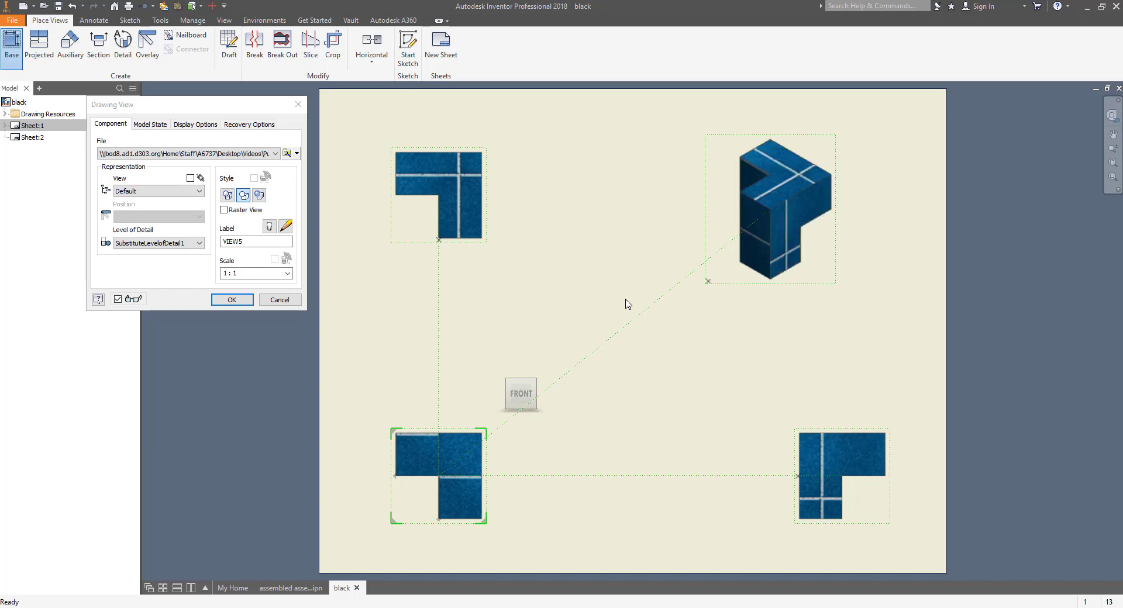
left_click(228, 196)
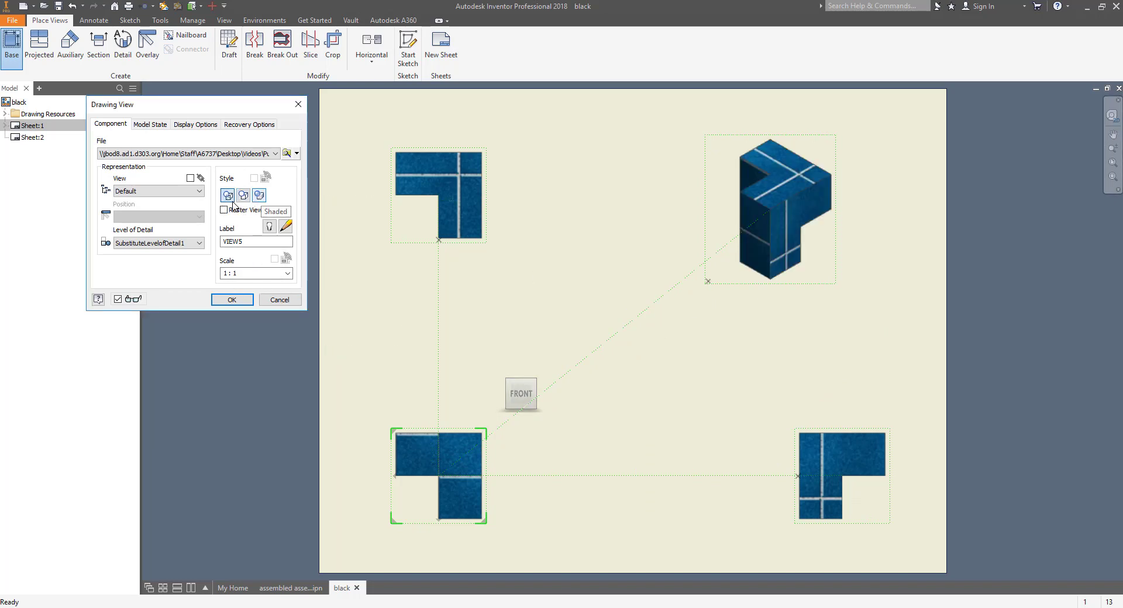
left_click(232, 300)
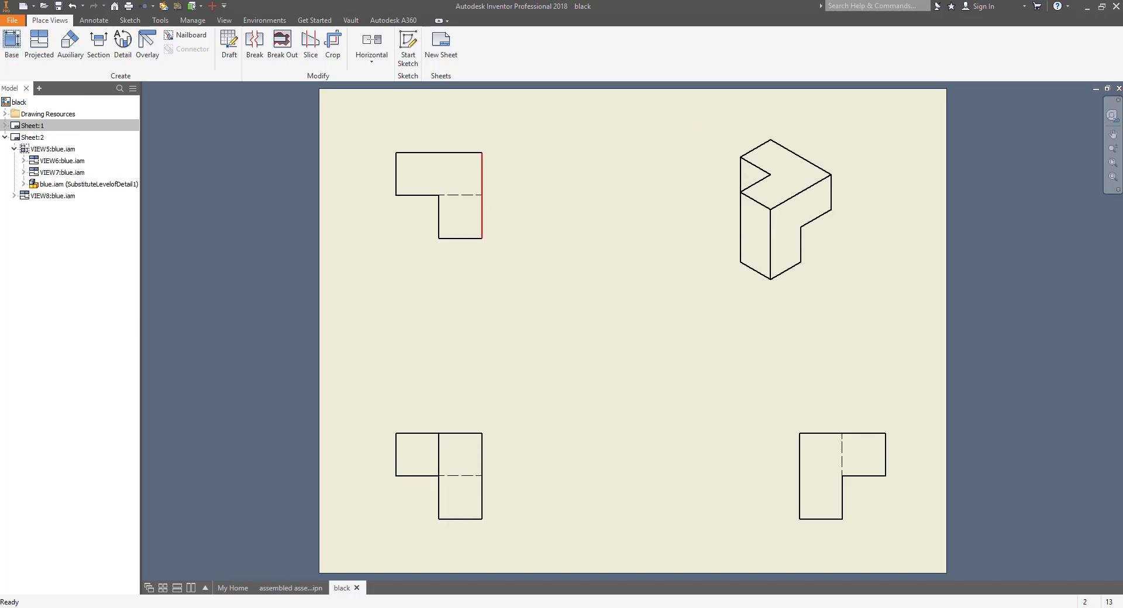
Step: Switch the blue isometric view to Shaded style and collapse Sheet:2 in the browser
double_click(788, 183)
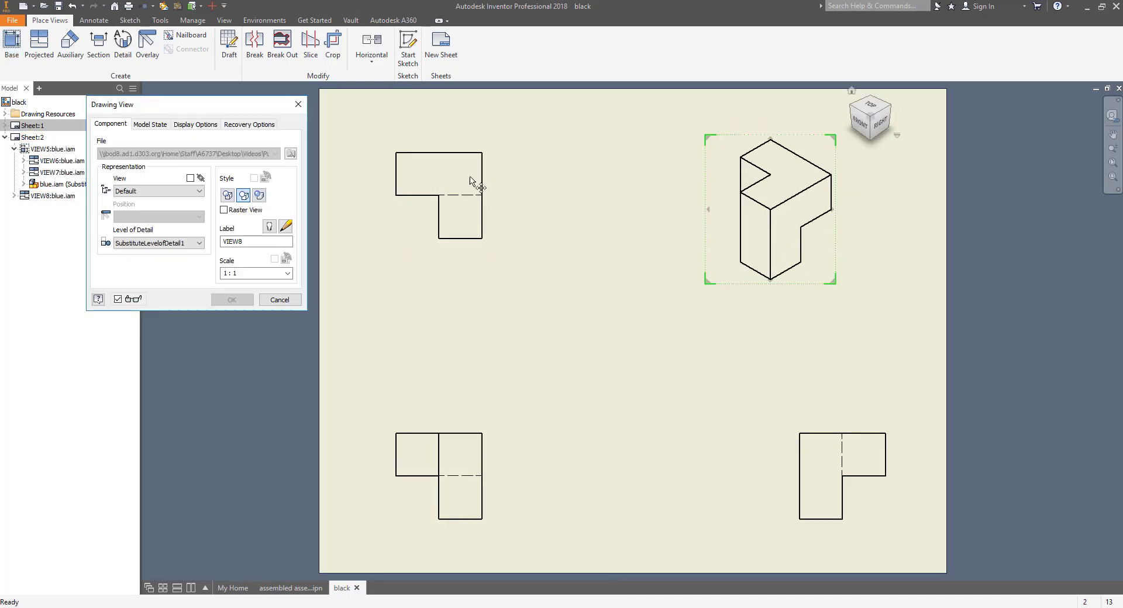
left_click(260, 195)
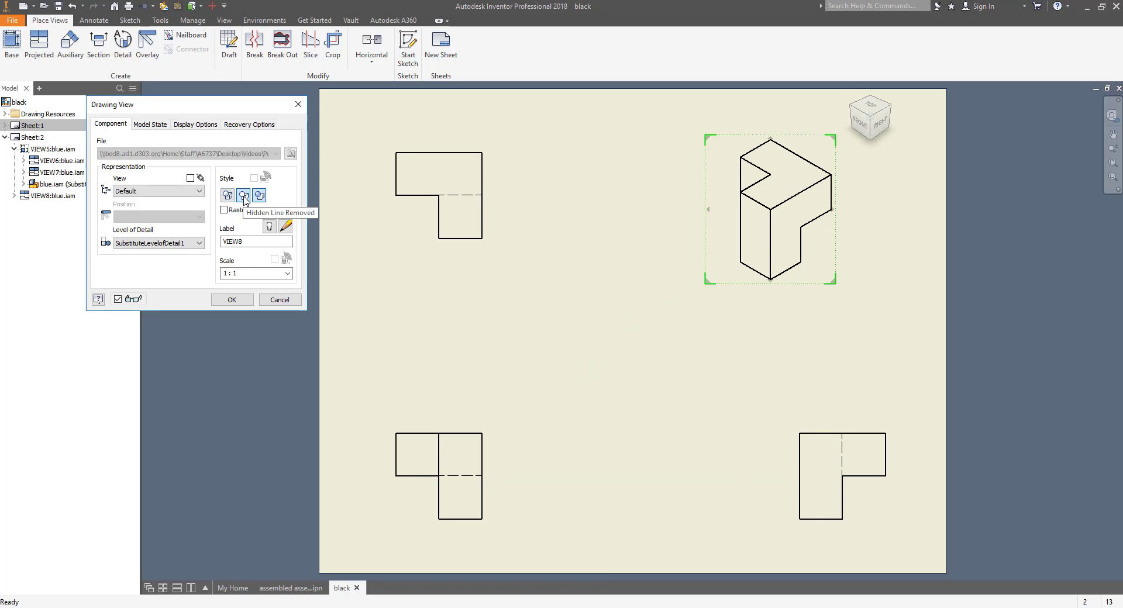
left_click(232, 300)
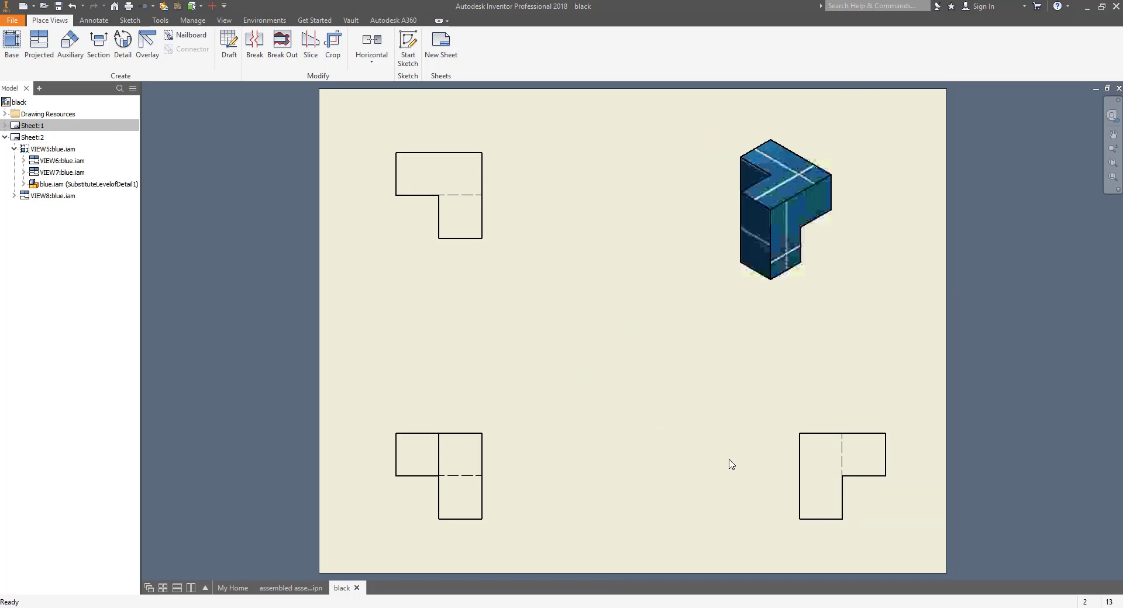
left_click(6, 138)
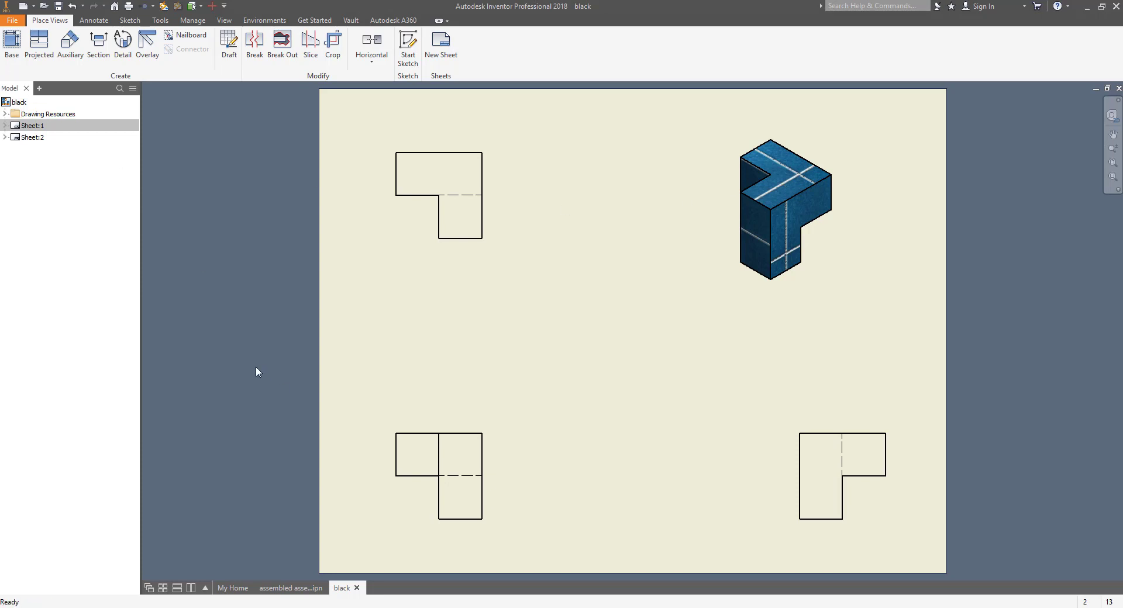
Step: Project an isometric and a side view from the blue front view, placed left of the sheet
left_click(41, 46)
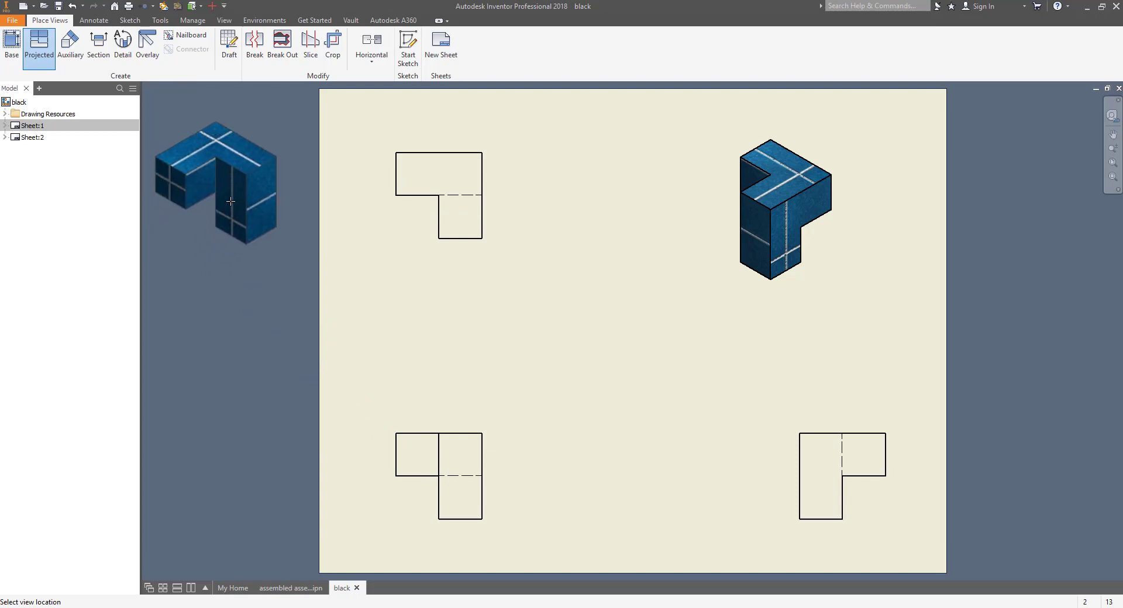
left_click(230, 201)
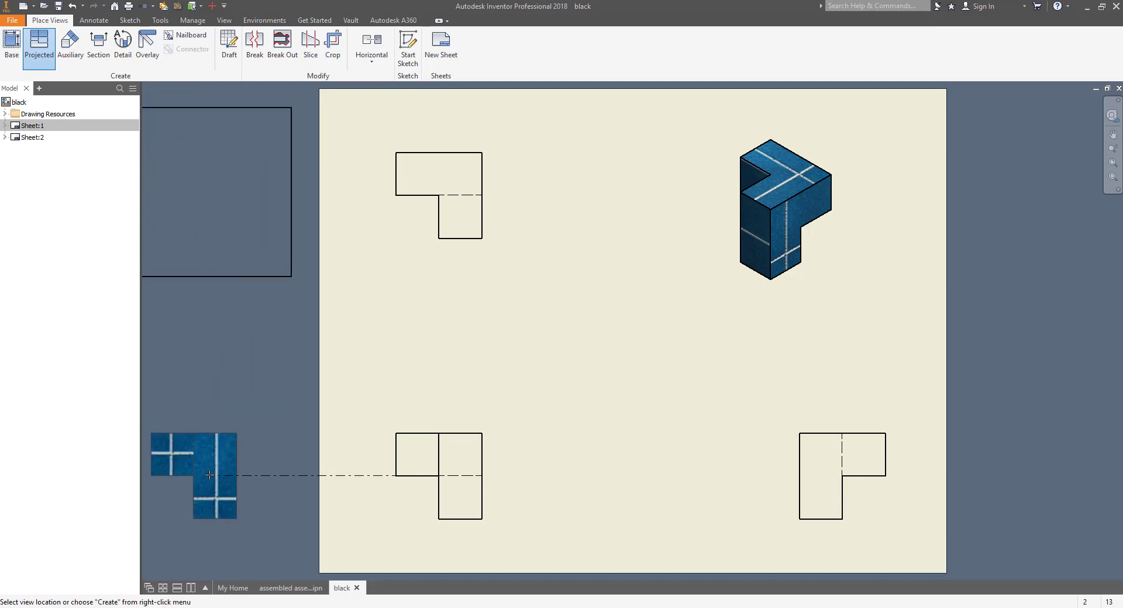
left_click(210, 475)
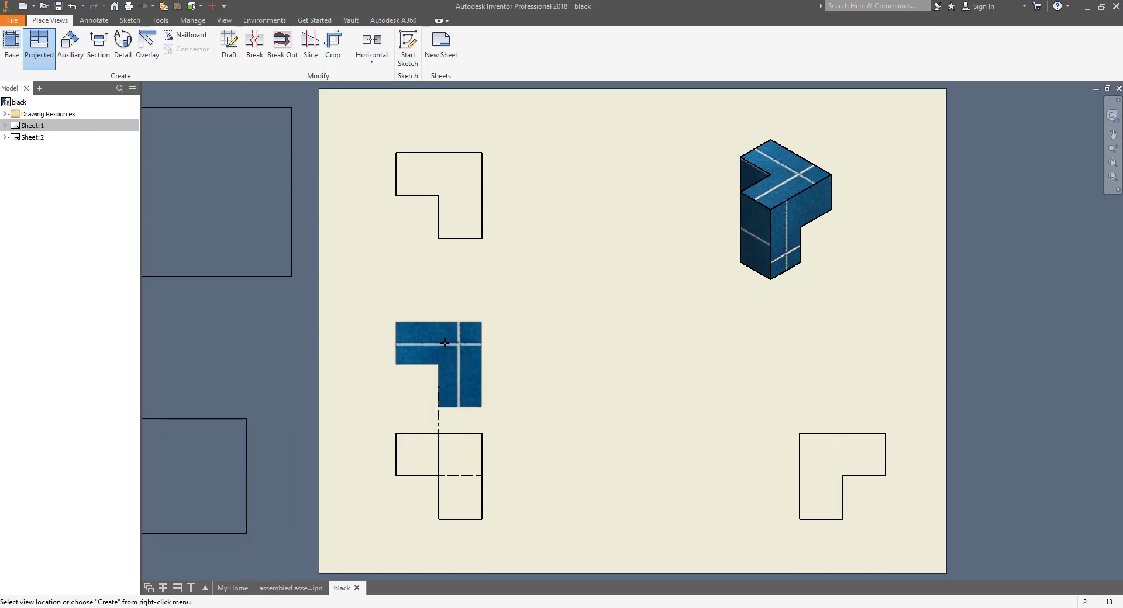
right_click(403, 337)
left_click(446, 336)
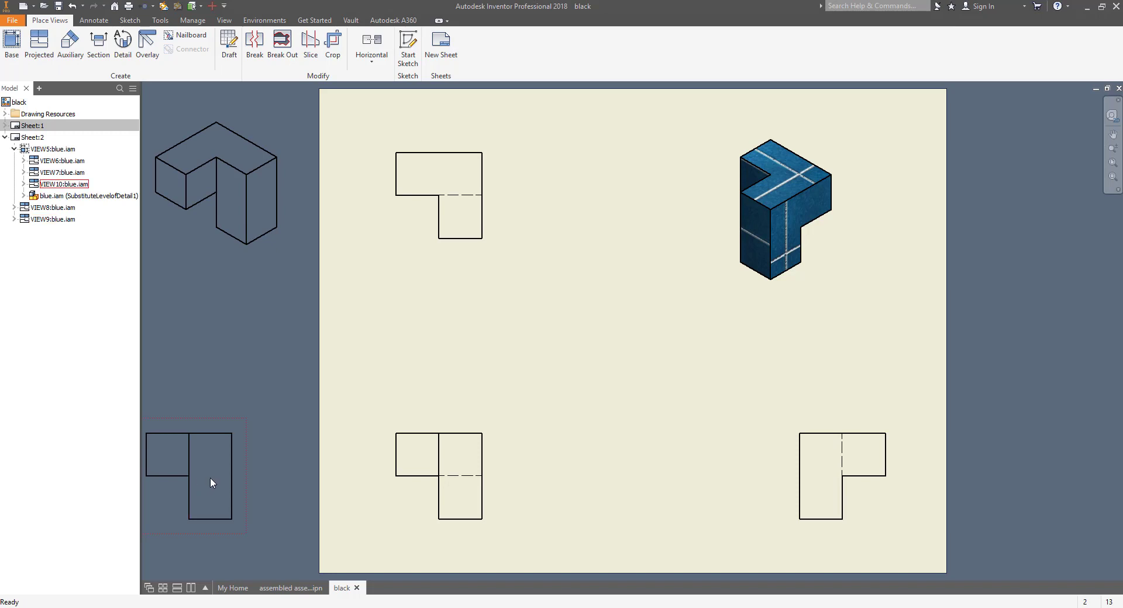
Step: Delete the extra side view VIEW10
left_click(209, 479)
key("Delete")
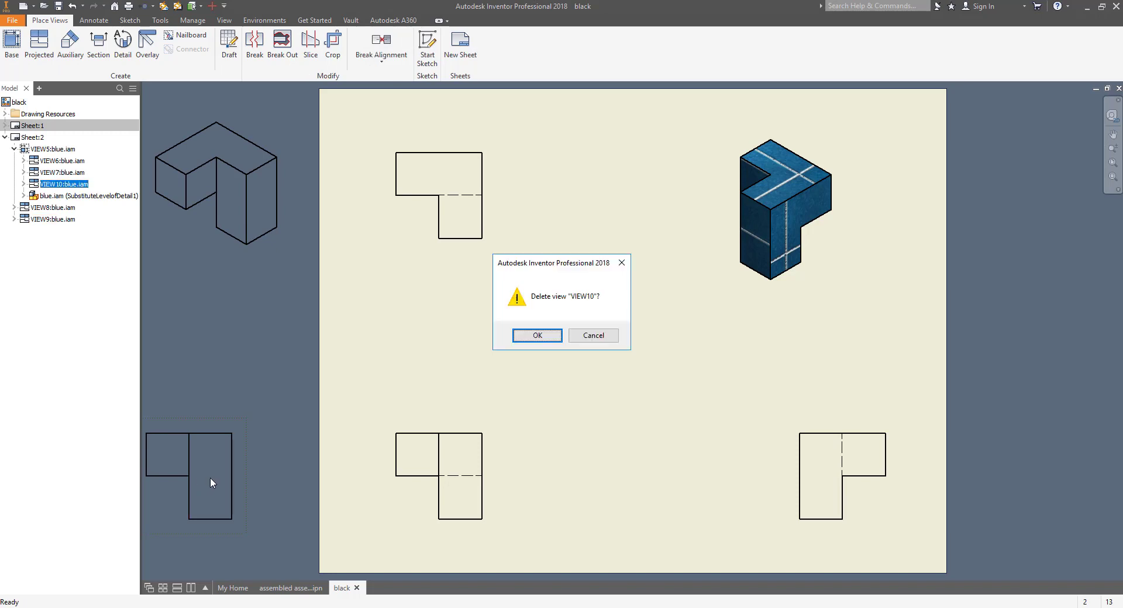
left_click(539, 336)
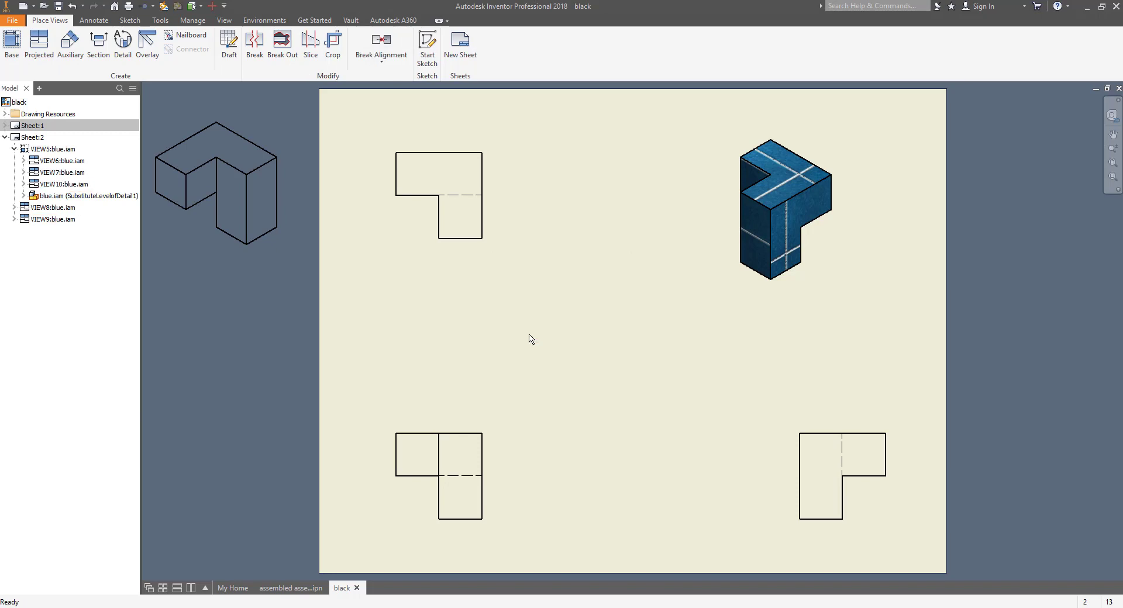
Step: Delete the extra isometric view VIEW9
right_click(219, 158)
left_click(195, 142)
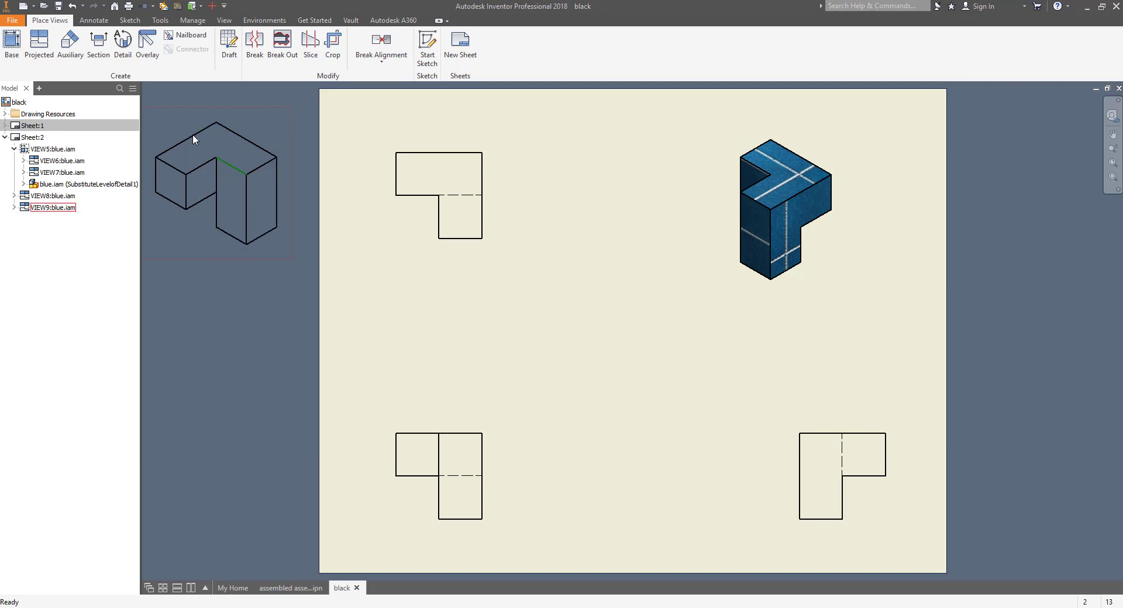
right_click(195, 141)
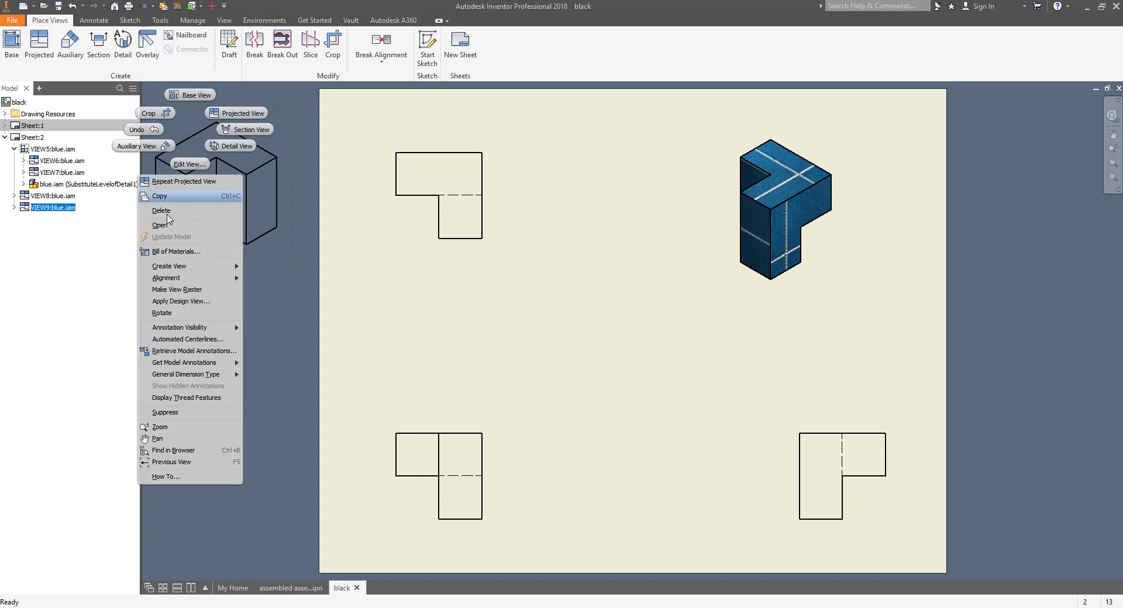
left_click(168, 214)
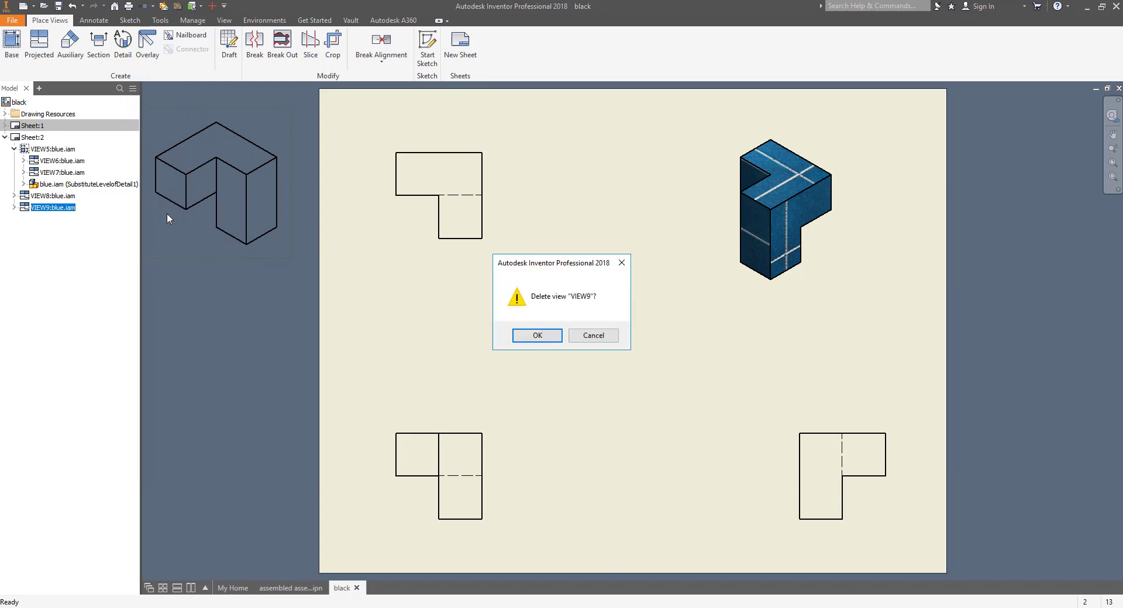
left_click(529, 337)
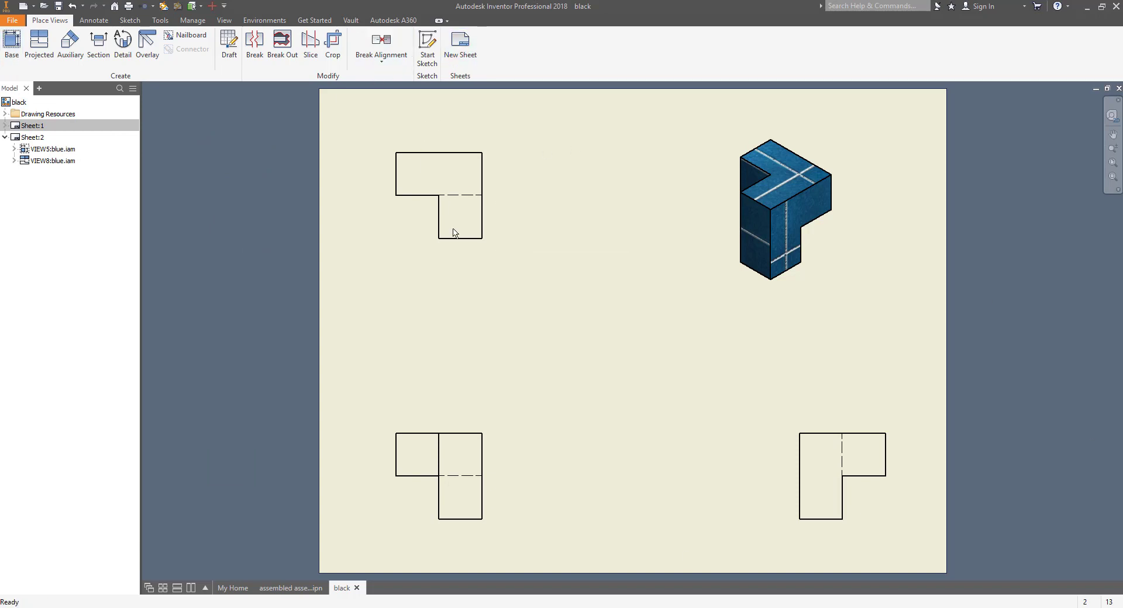
Step: On new Sheet:3, place the exploded presentation as a 1/2-scale base view and reposition it
left_click(460, 38)
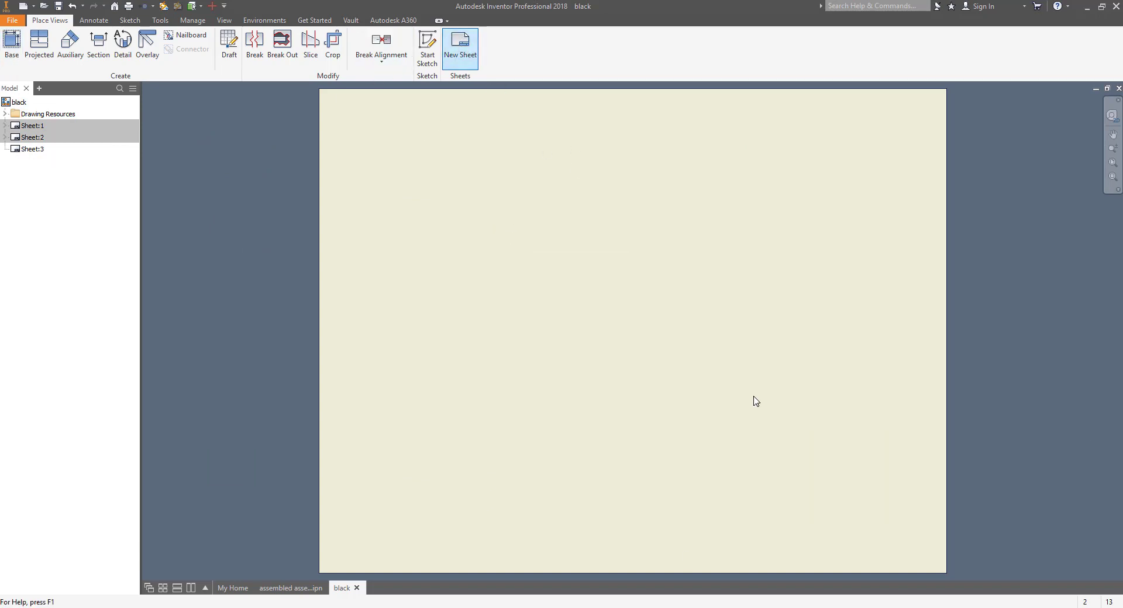
left_click(12, 42)
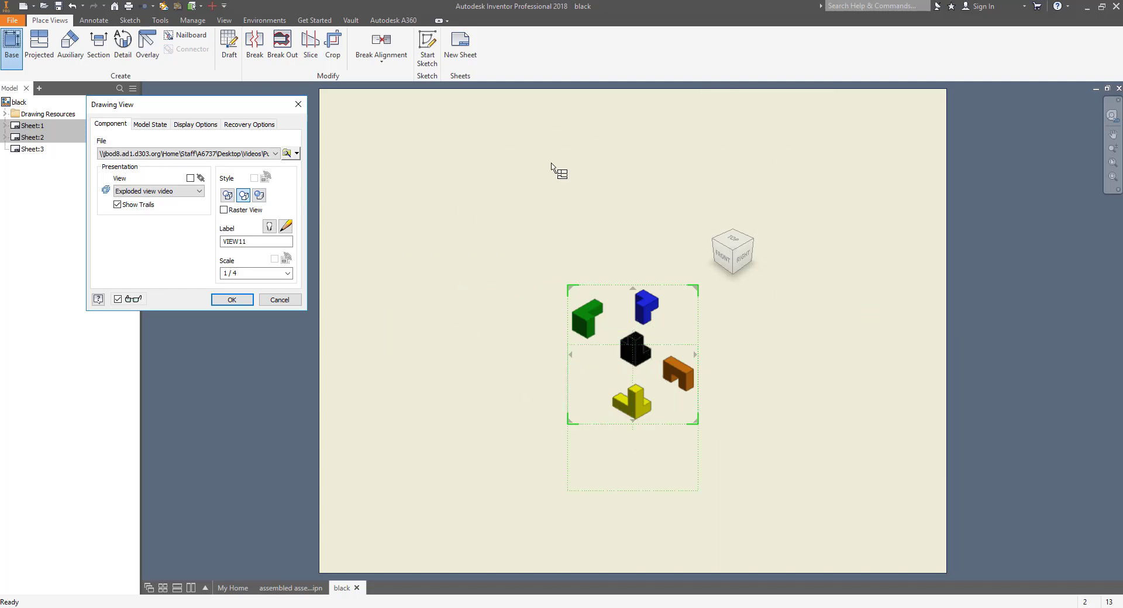
left_click(283, 273)
left_click(245, 291)
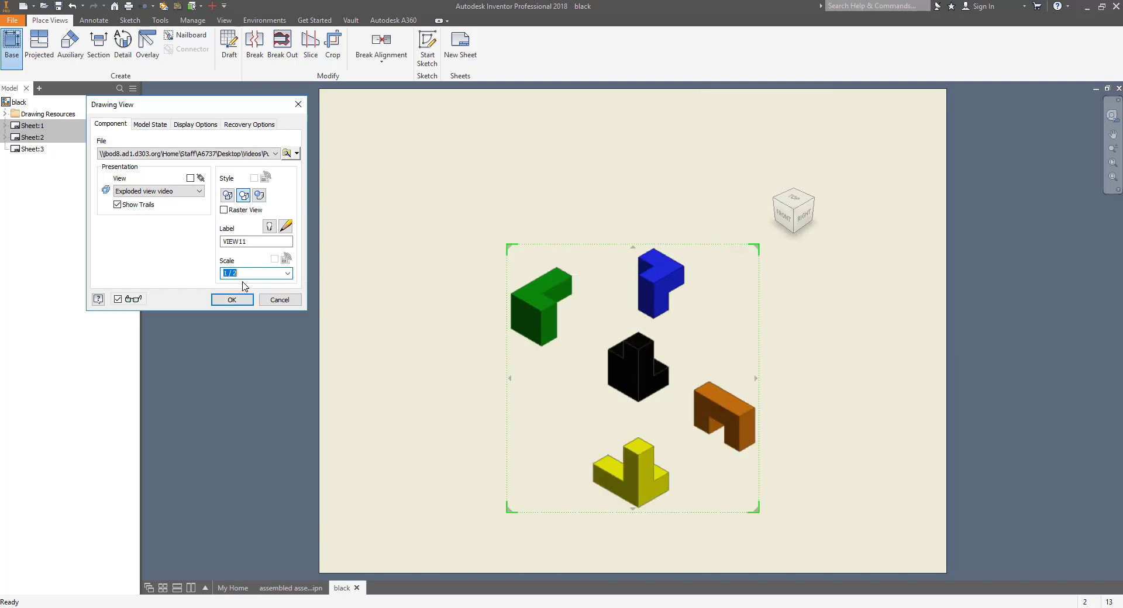
left_click(230, 301)
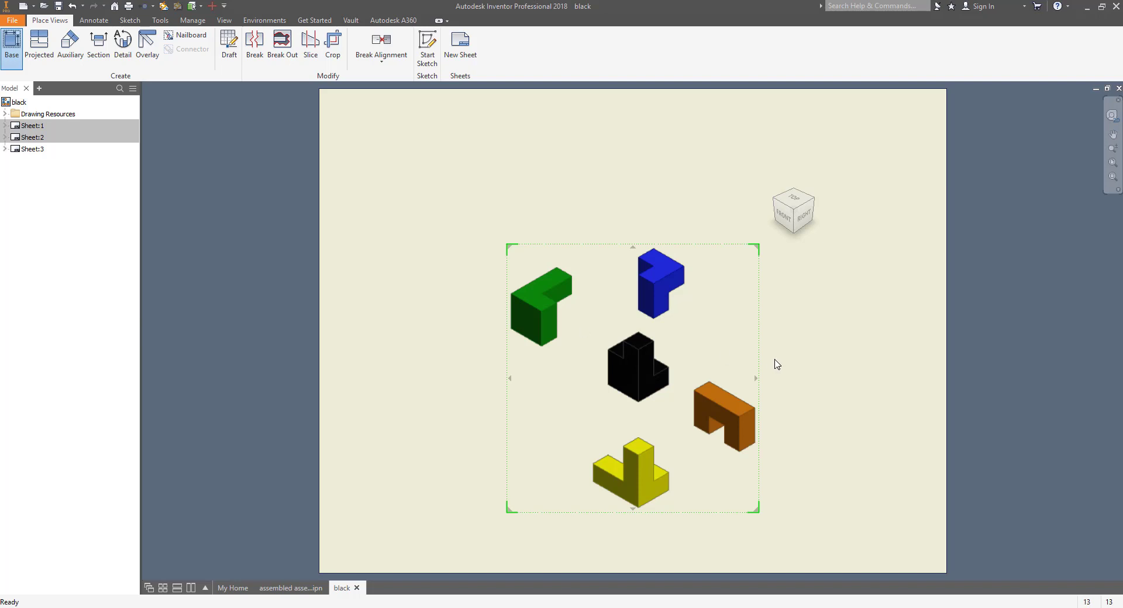
mouse_move(639, 381)
left_mouse_down()
mouse_move(567, 353)
mouse_move(520, 377)
left_mouse_up()
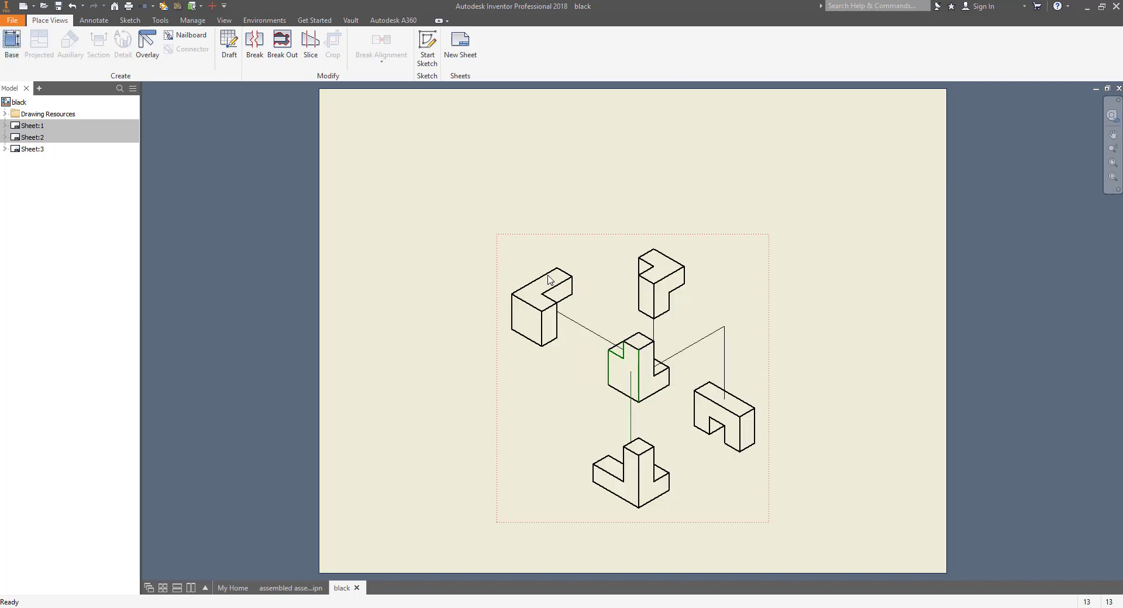
mouse_move(559, 245)
left_mouse_down()
mouse_move(532, 183)
mouse_move(527, 211)
left_mouse_up()
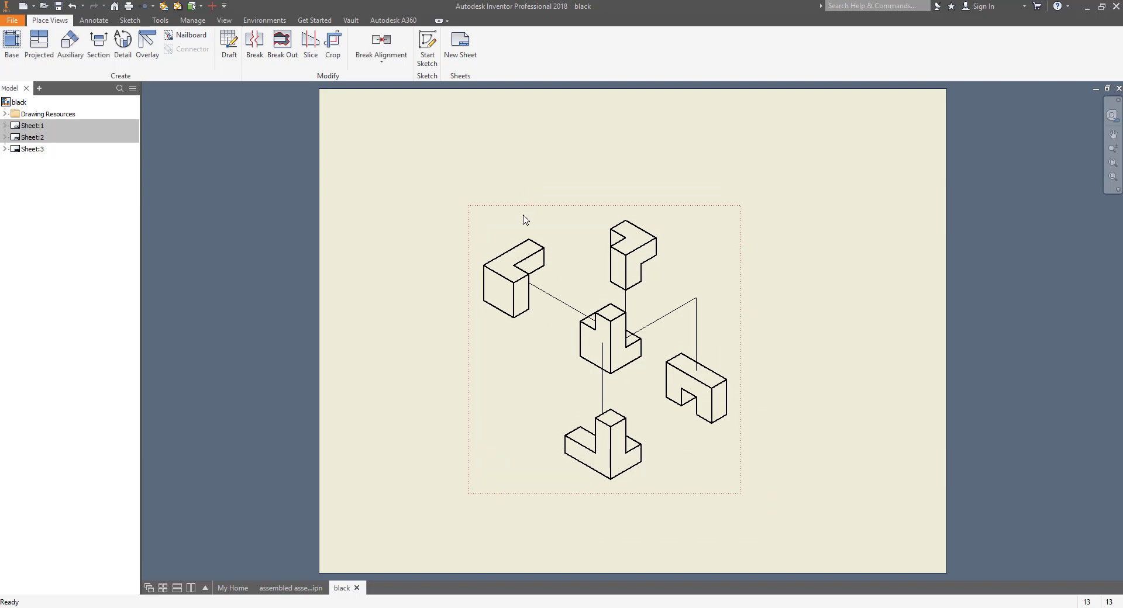